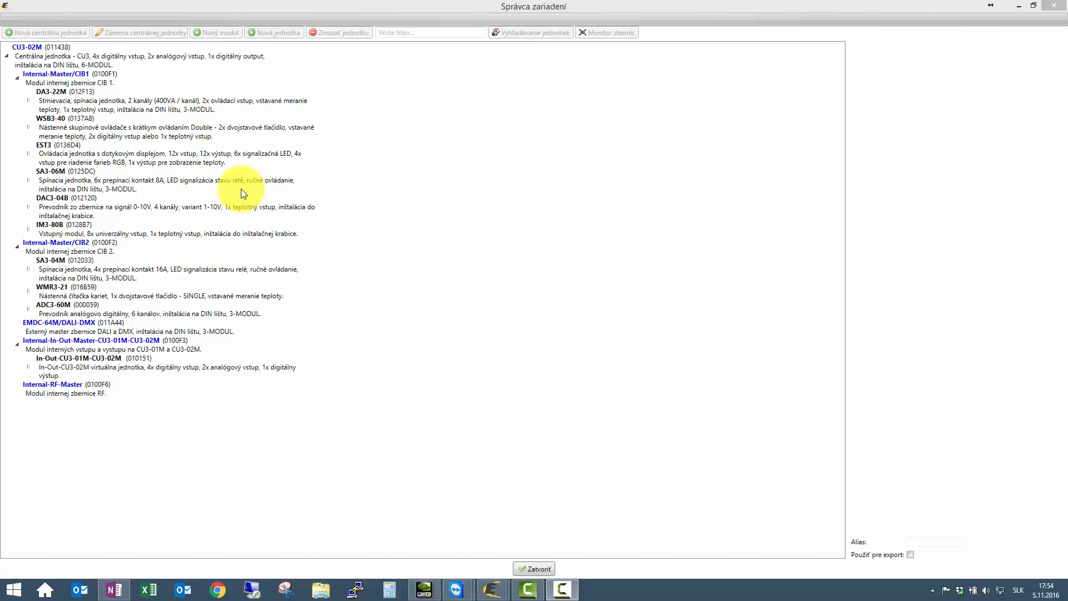
# Clear the default note texts of the DA3-22M and WSB3-40 units.
pyautogui.click(121, 106)
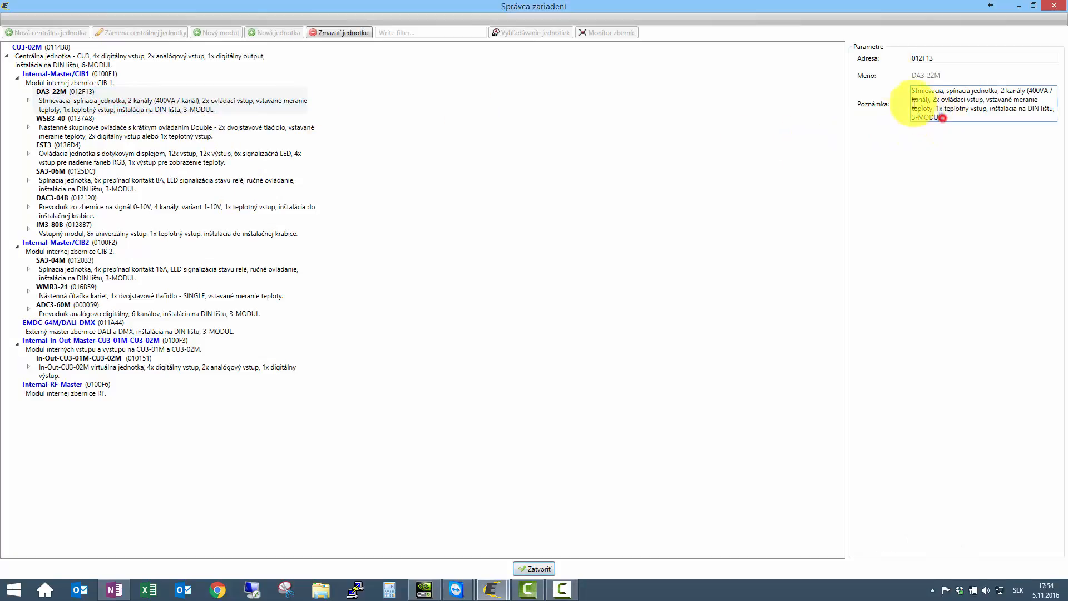
pyautogui.moveTo(943, 118); pyautogui.dragTo(893, 77)
pyautogui.press('Delete')
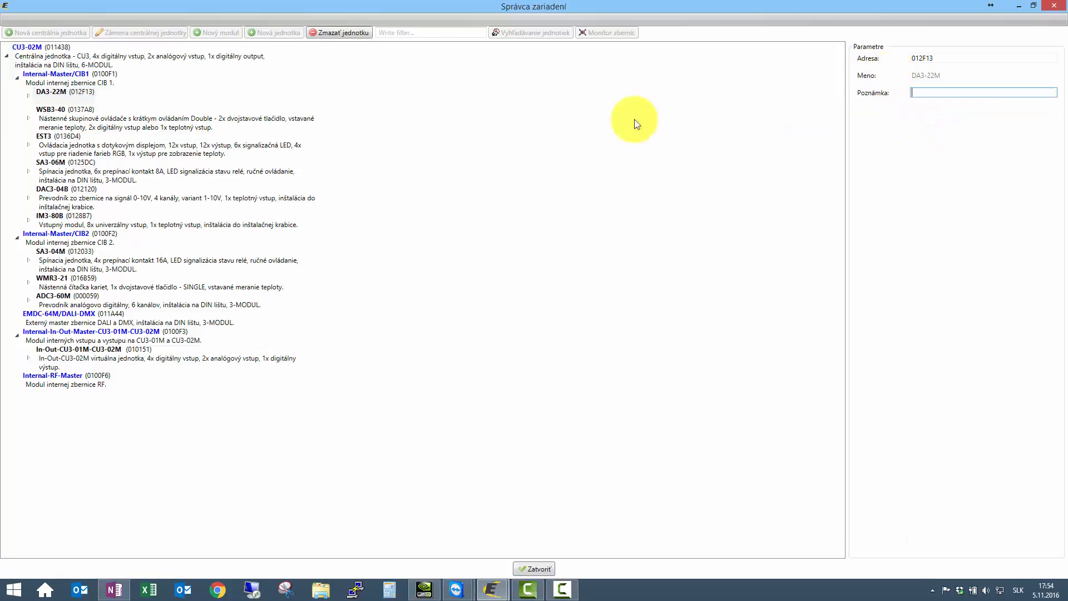
pyautogui.click(207, 119)
pyautogui.moveTo(1008, 122); pyautogui.dragTo(879, 68)
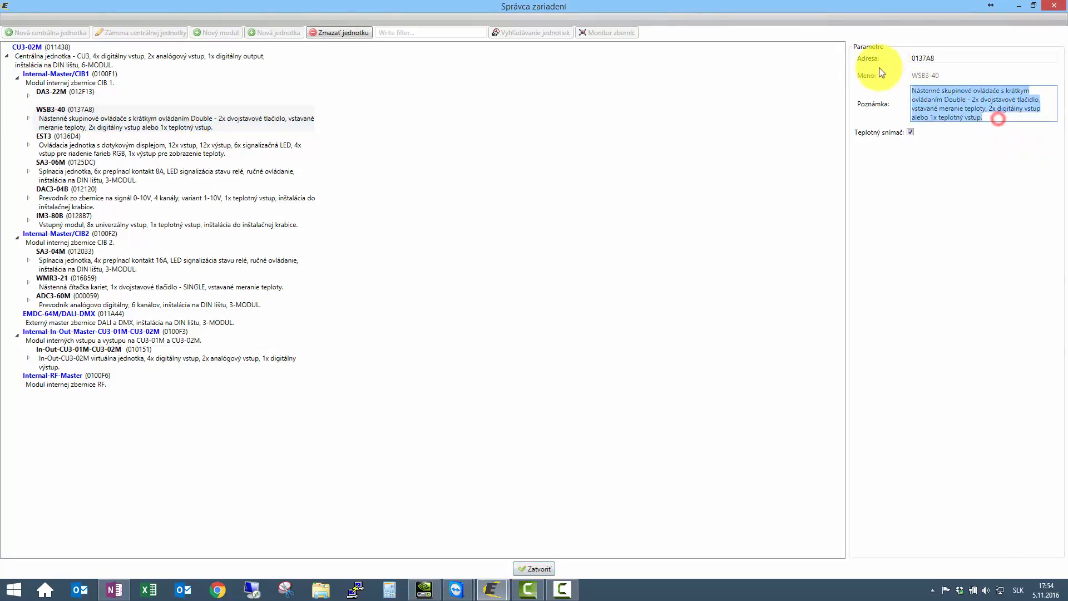
pyautogui.press('Delete')
# Clear the default note texts of the EST3 and SA3-06M units.
pyautogui.click(266, 137)
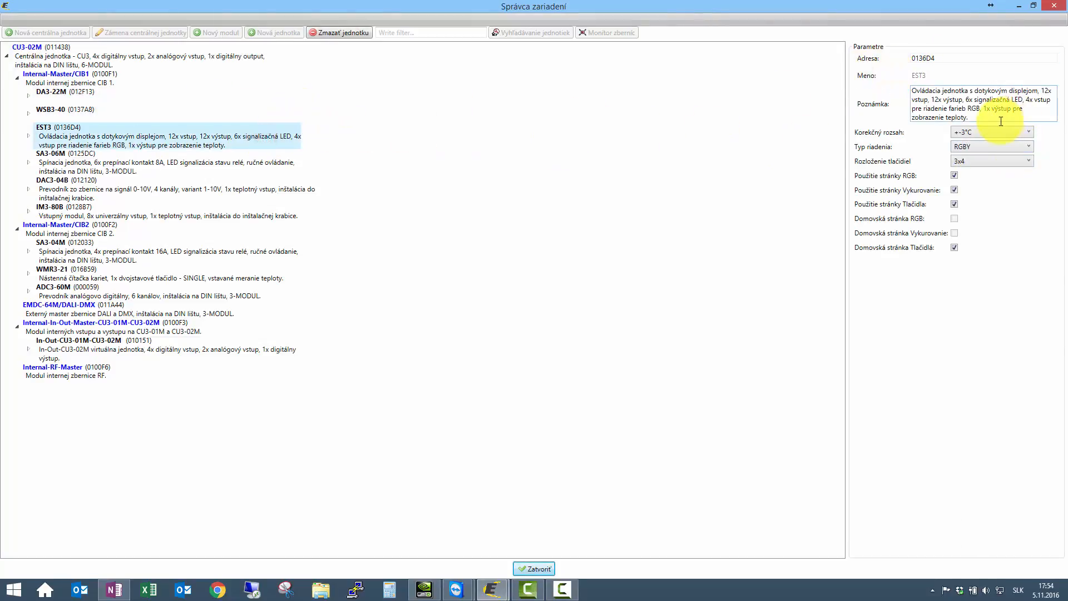
pyautogui.moveTo(1002, 117)
pyautogui.mouseDown()
pyautogui.moveTo(879, 89)
pyautogui.moveTo(953, 98)
pyautogui.moveTo(986, 117)
pyautogui.mouseUp()
pyautogui.click(955, 92)
pyautogui.write('O')
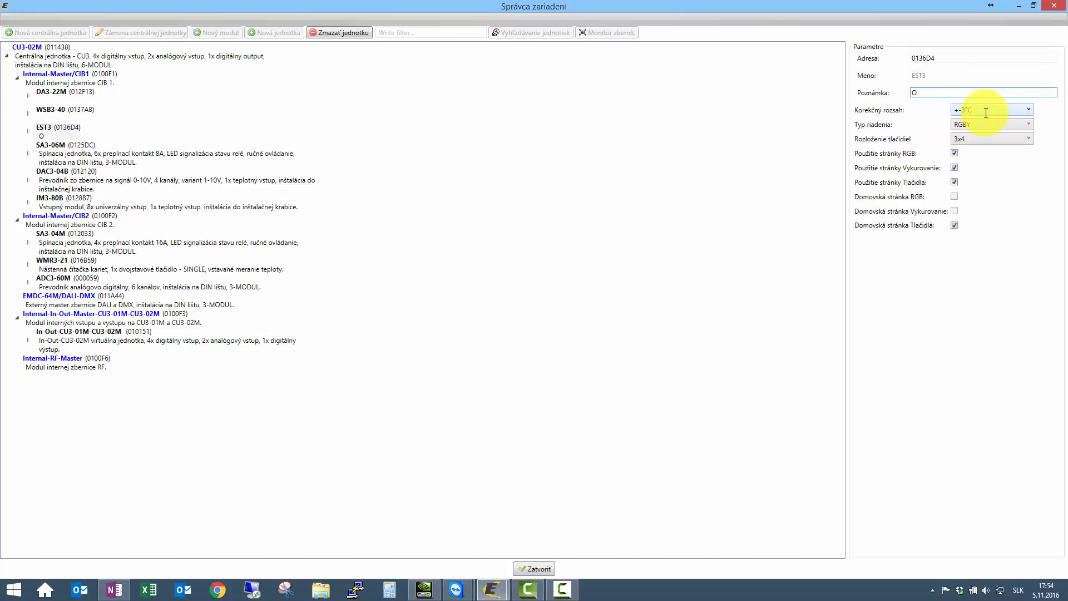
pyautogui.press('BackSpace')
pyautogui.click(131, 157)
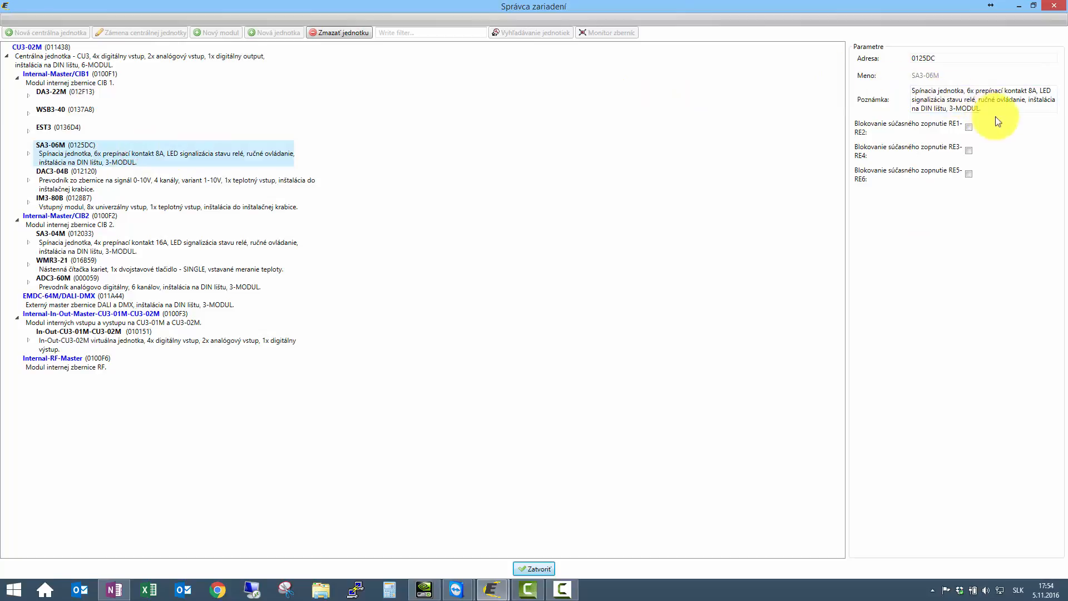
pyautogui.moveTo(981, 109); pyautogui.dragTo(886, 74)
pyautogui.press('BackSpace')
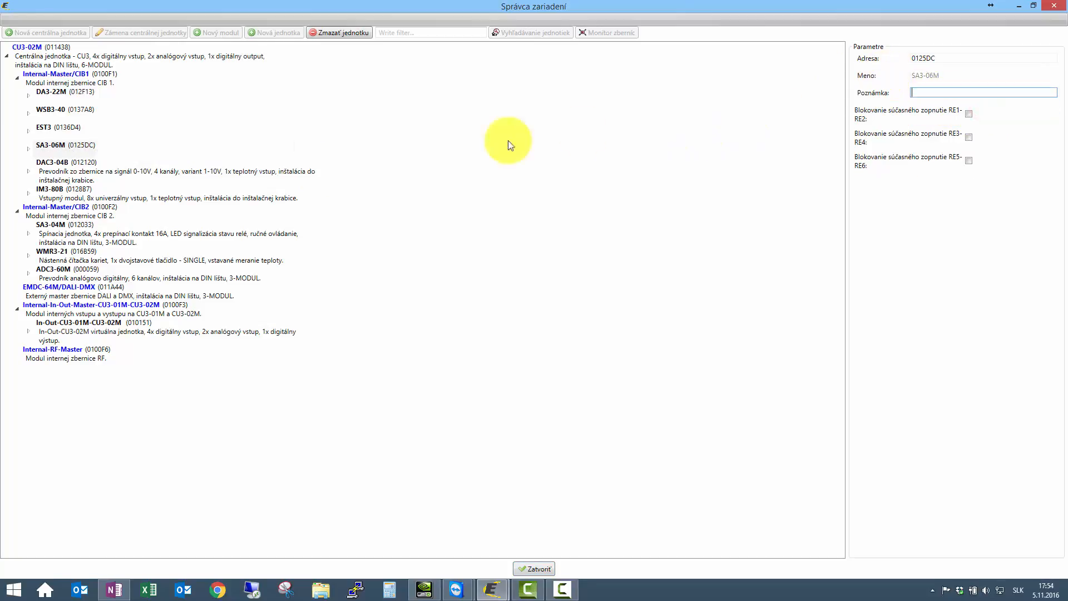
# Clear the default note texts of the DAC3-04B and IM3-80B units.
pyautogui.click(211, 172)
pyautogui.moveTo(979, 111); pyautogui.dragTo(895, 75)
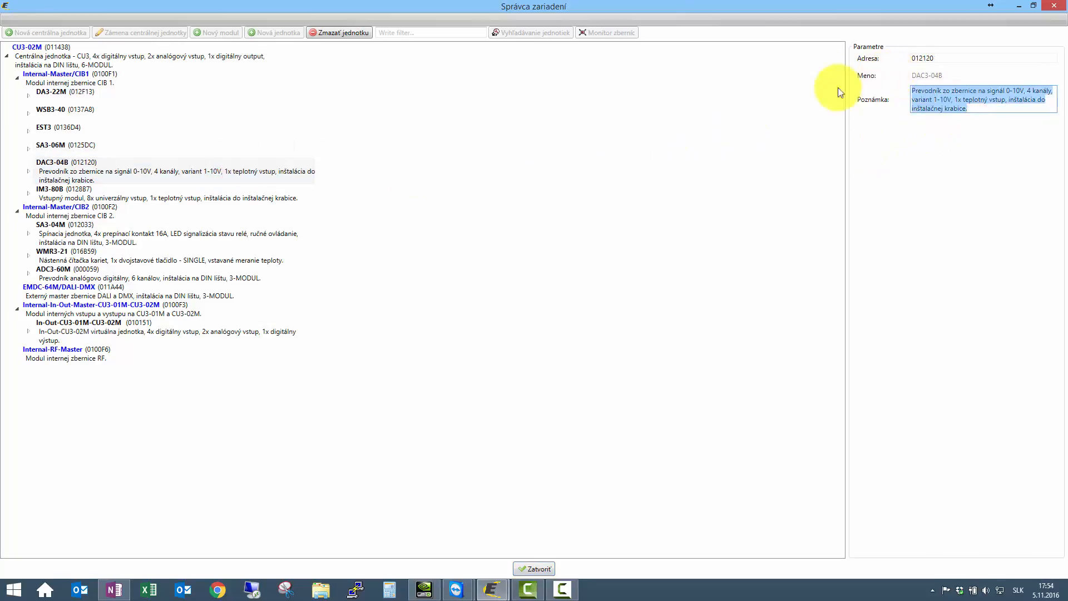
pyautogui.press('BackSpace')
pyautogui.click(203, 187)
pyautogui.moveTo(1032, 105); pyautogui.dragTo(828, 75)
pyautogui.press('BackSpace')
# Clear the default note texts of the SA3-04M, WMR3-21 and ADC3-60M units under Internal-Master/CIB2.
pyautogui.click(131, 230)
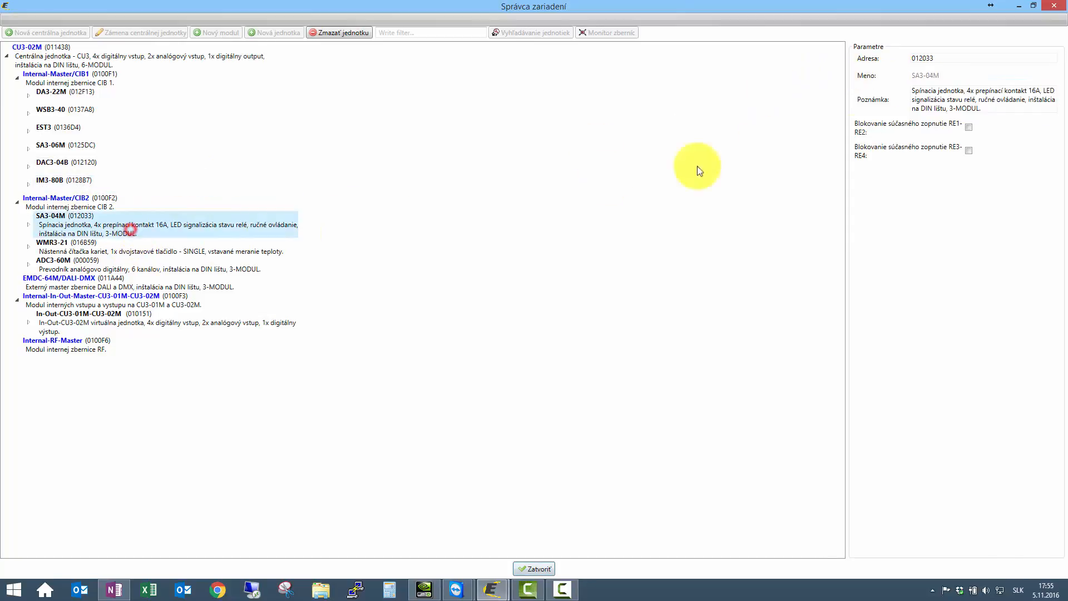
pyautogui.moveTo(982, 111); pyautogui.dragTo(879, 71)
pyautogui.press('BackSpace')
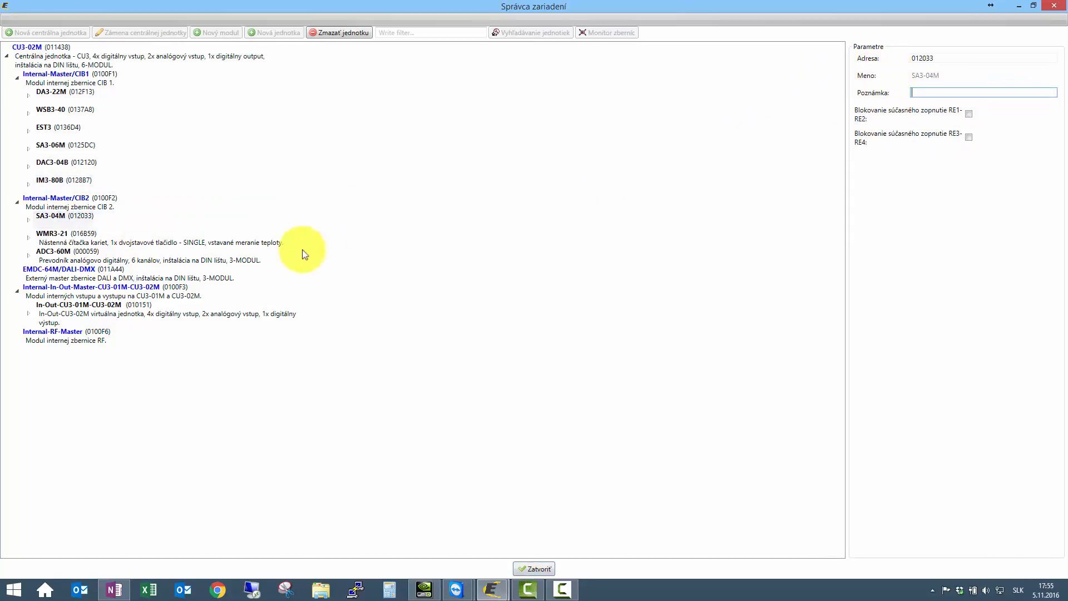
pyautogui.click(250, 245)
pyautogui.moveTo(1016, 104); pyautogui.dragTo(838, 77)
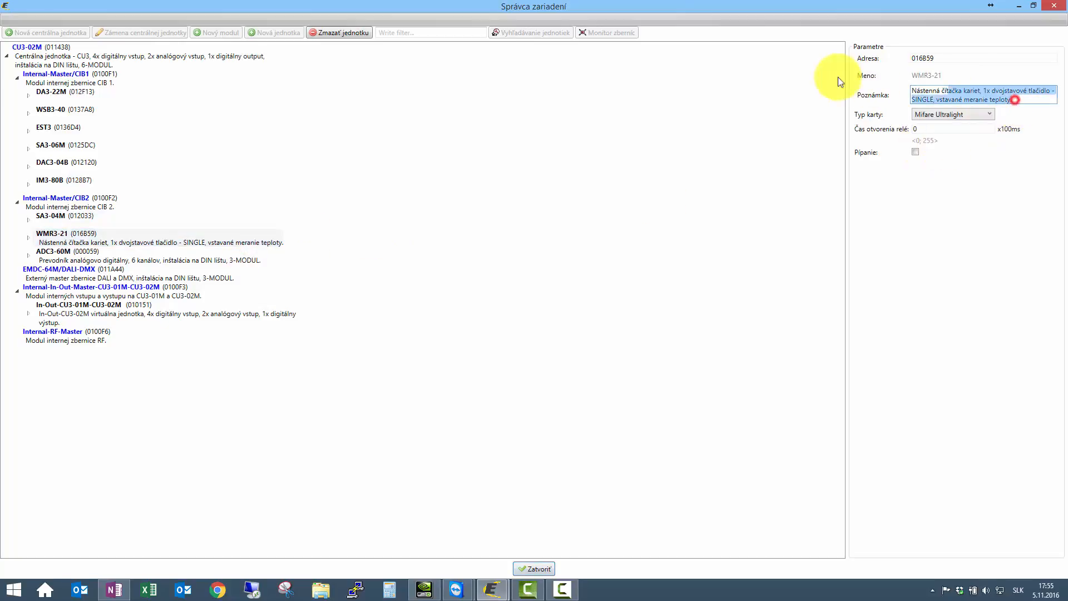
pyautogui.press('BackSpace')
pyautogui.click(117, 259)
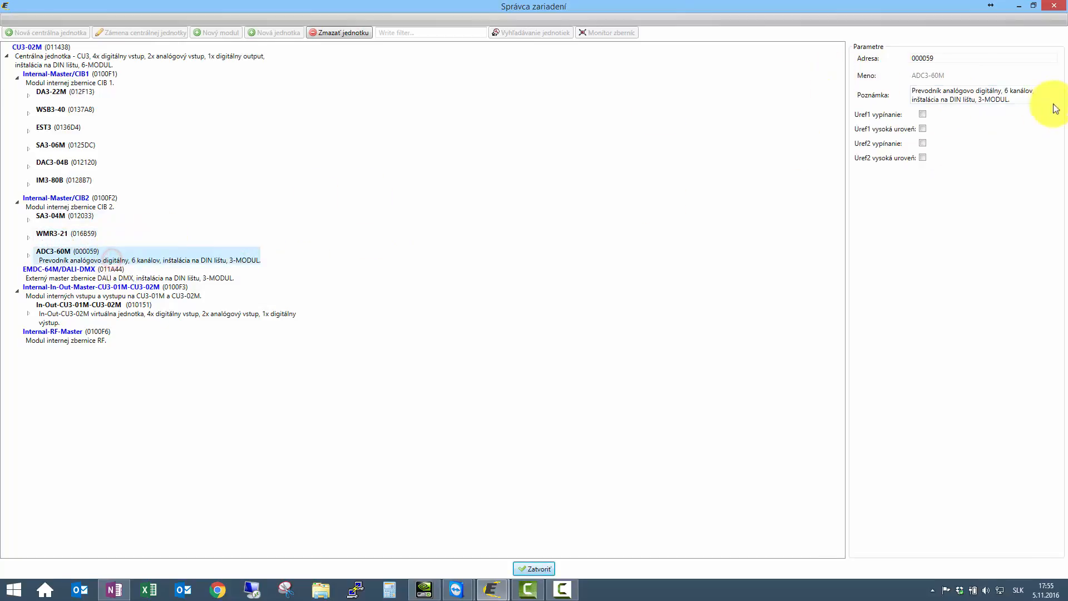
pyautogui.moveTo(1016, 101); pyautogui.dragTo(863, 79)
pyautogui.press('BackSpace')
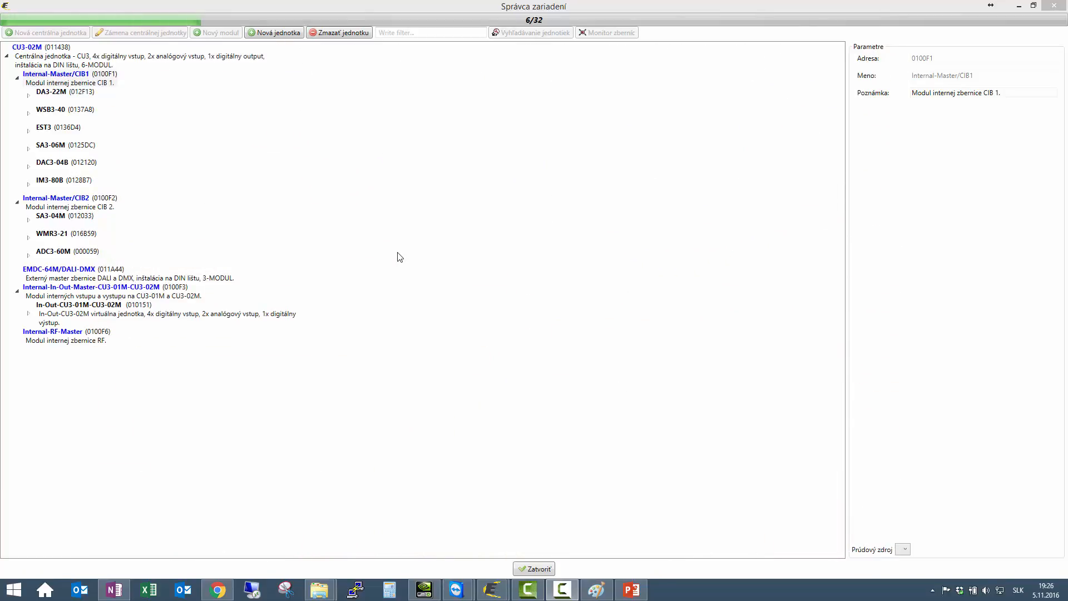
# Set the note of the DA3-22M dimming unit to Stm_1.
pyautogui.click(55, 92)
pyautogui.click(930, 92)
pyautogui.click(929, 92)
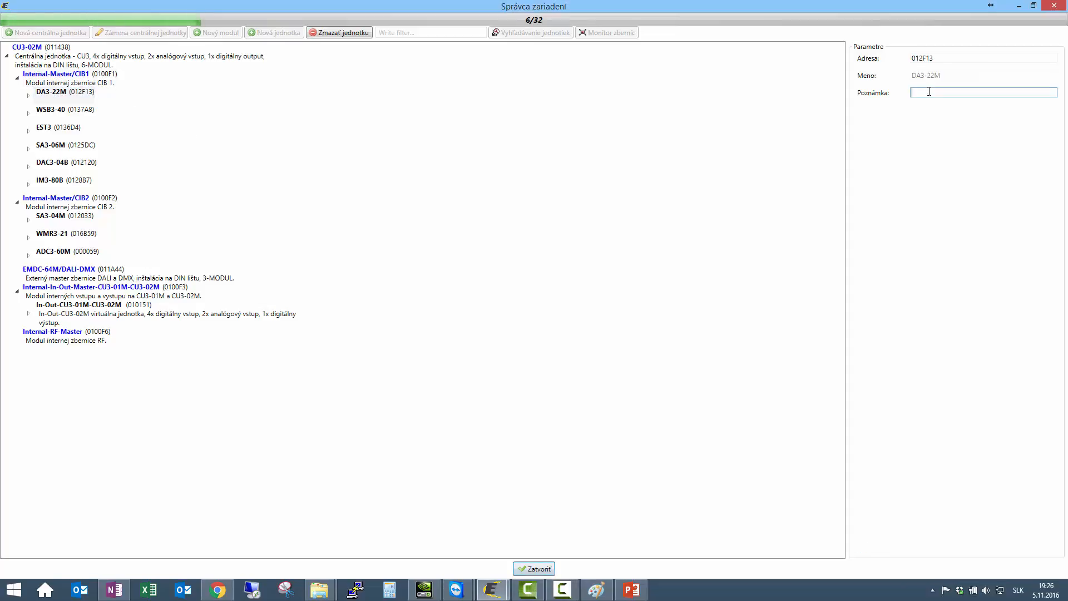
pyautogui.write('Stm_1')
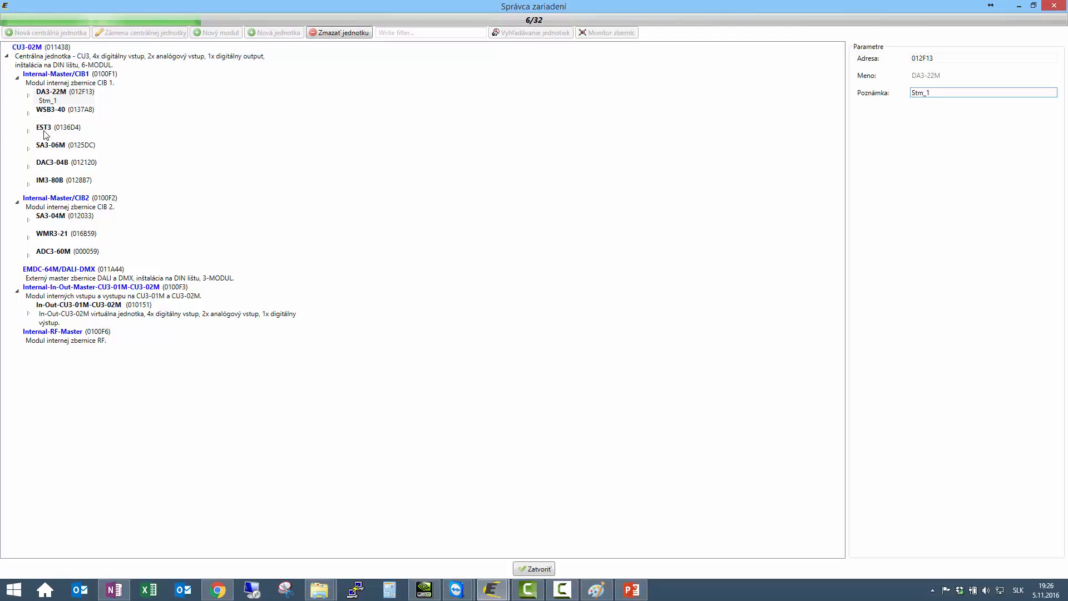
# Set the note of the SA3-06M unit to SA_1 and that of the SA3-04M unit to SA_2.
pyautogui.click(46, 150)
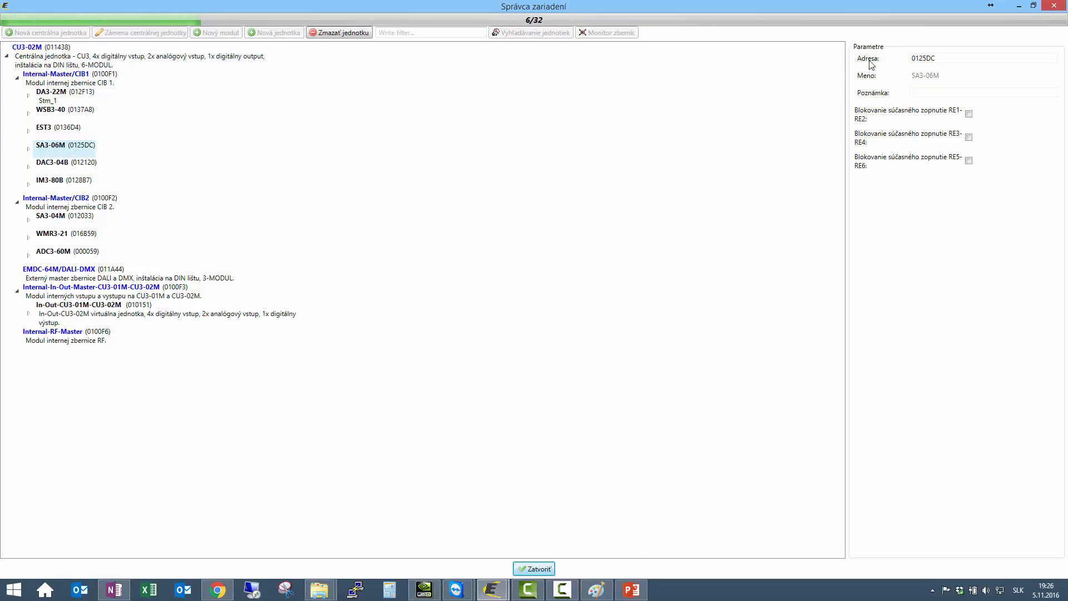
pyautogui.click(917, 91)
pyautogui.write('SA_1')
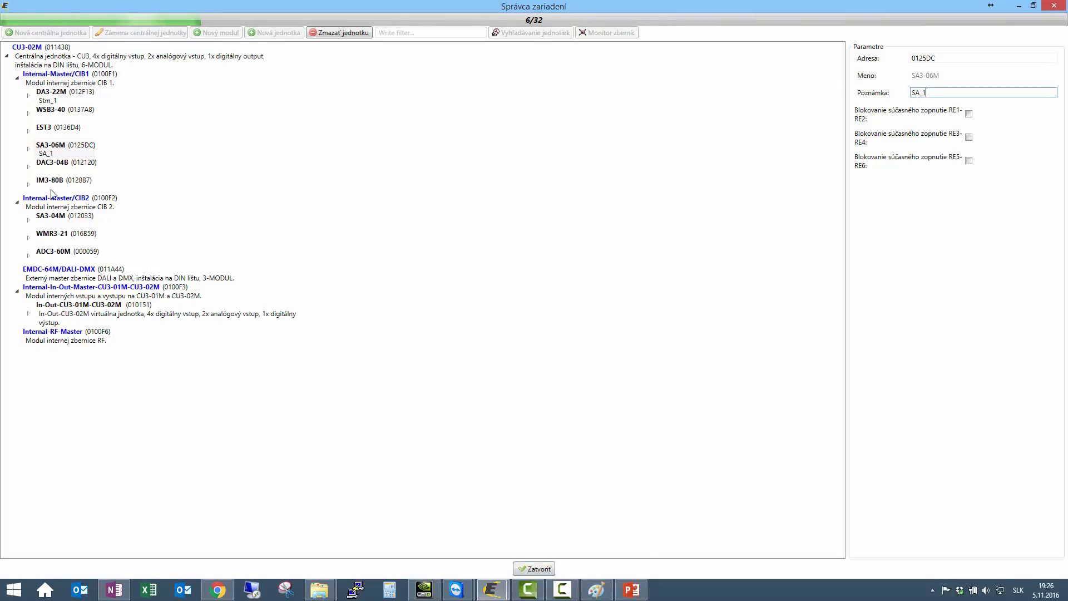
pyautogui.click(48, 218)
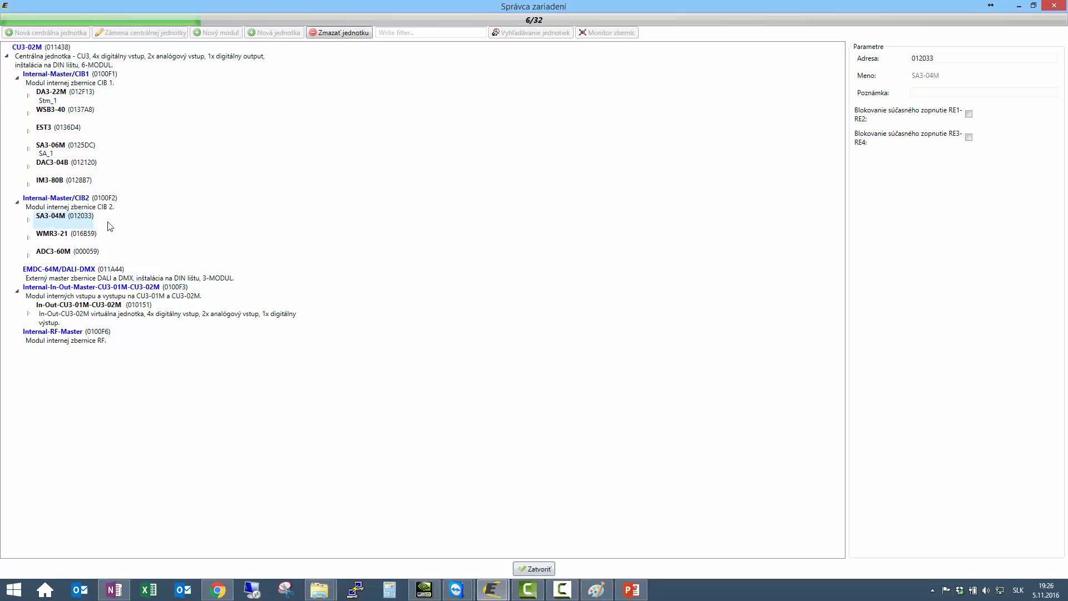
pyautogui.click(923, 94)
pyautogui.write('SA')
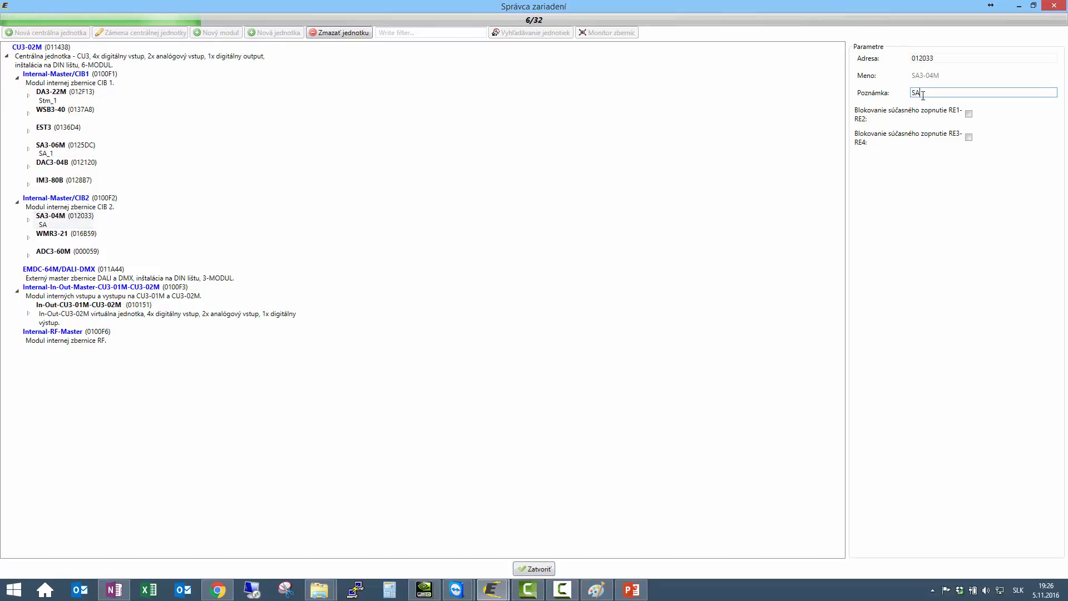
pyautogui.write('_2')
# Set the note of the EST3 unit to Kuchyna and that of the WSB3-40 unit to Obyvacka_stena.
pyautogui.click(51, 134)
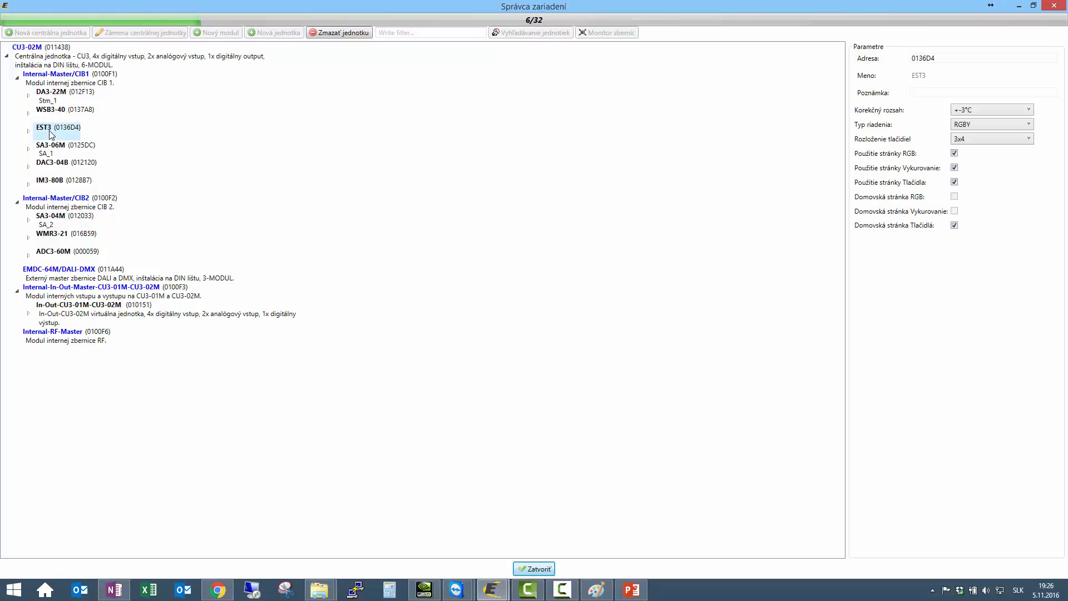
pyautogui.click(940, 93)
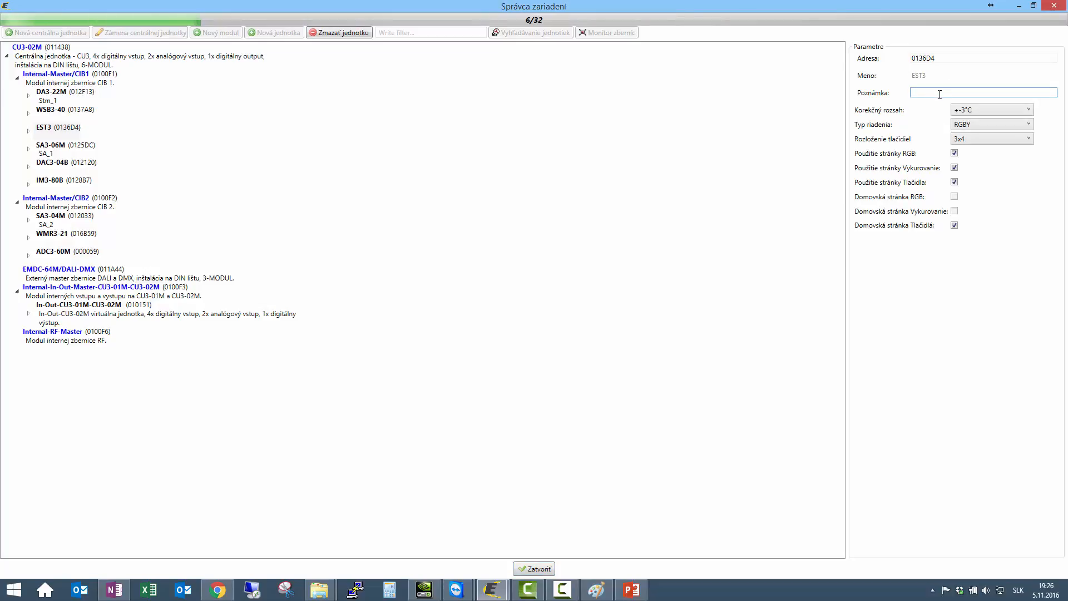
pyautogui.write('Kuchyna')
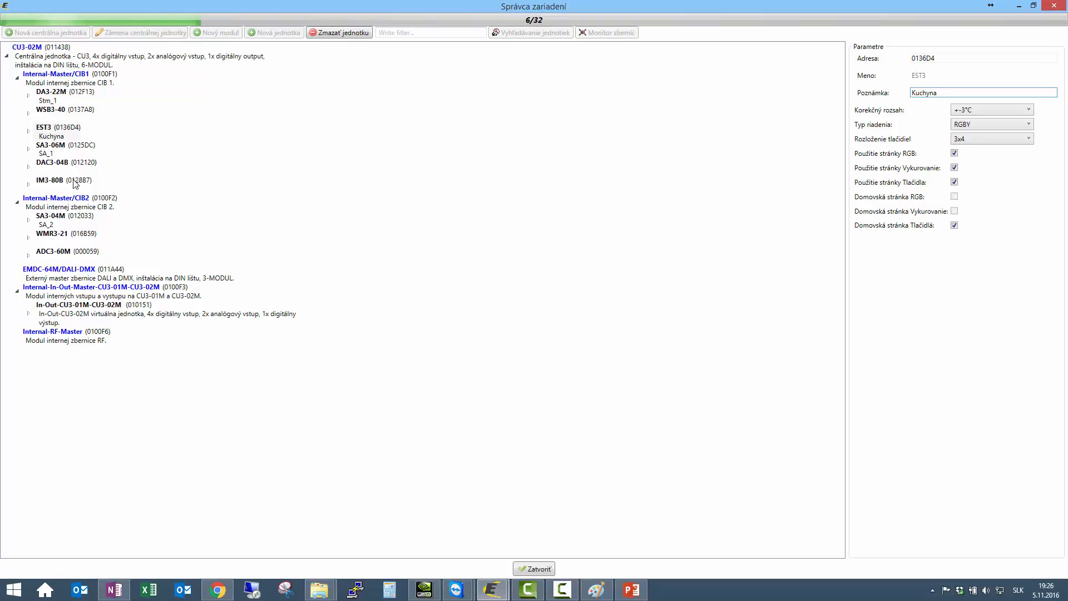
pyautogui.click(56, 110)
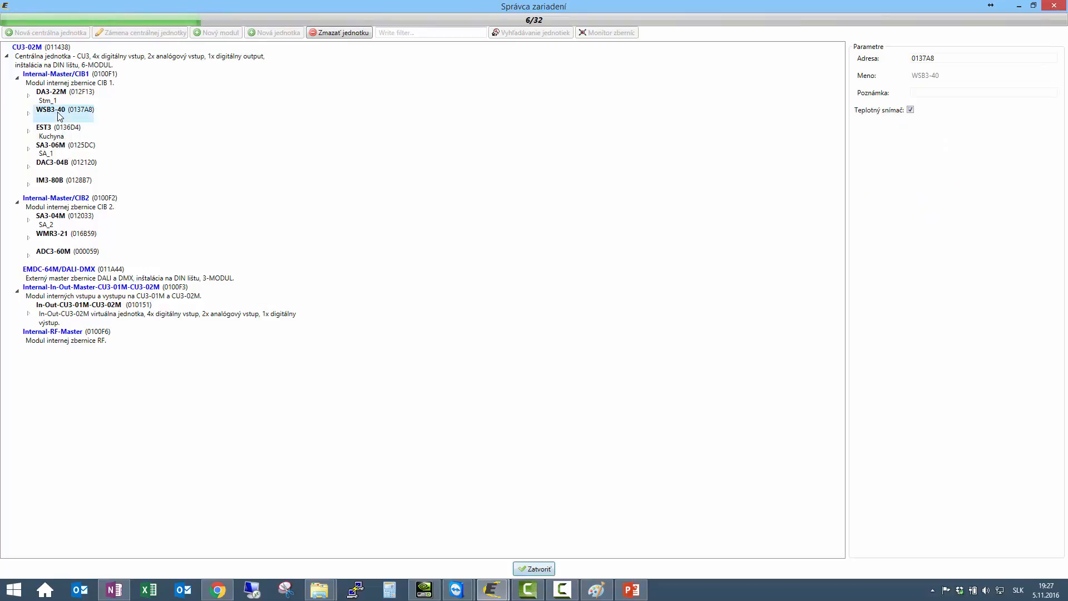
pyautogui.click(940, 93)
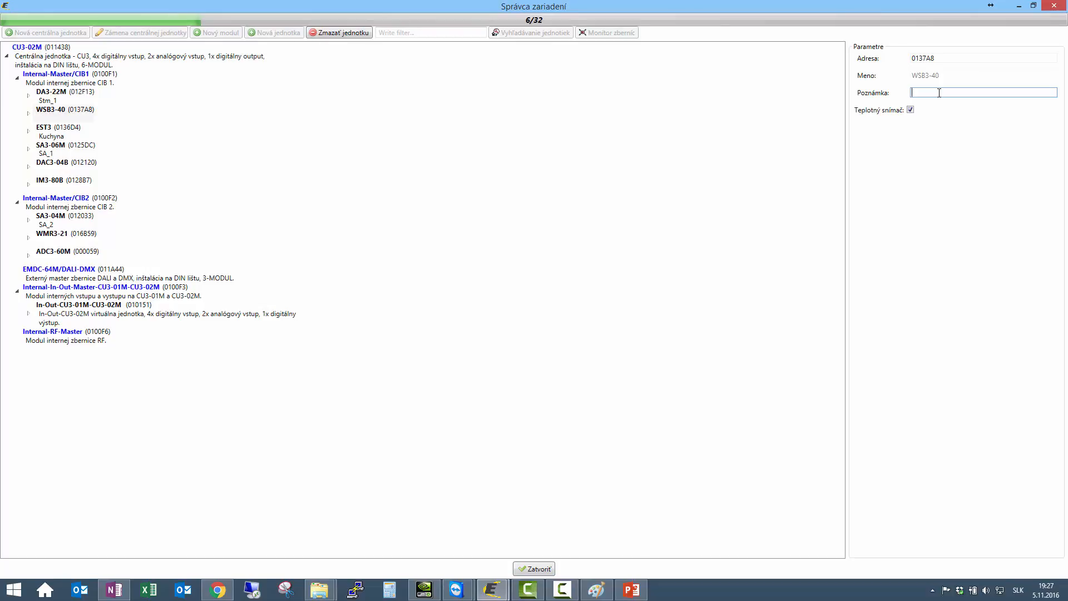
pyautogui.write('Obyvacka_stena')
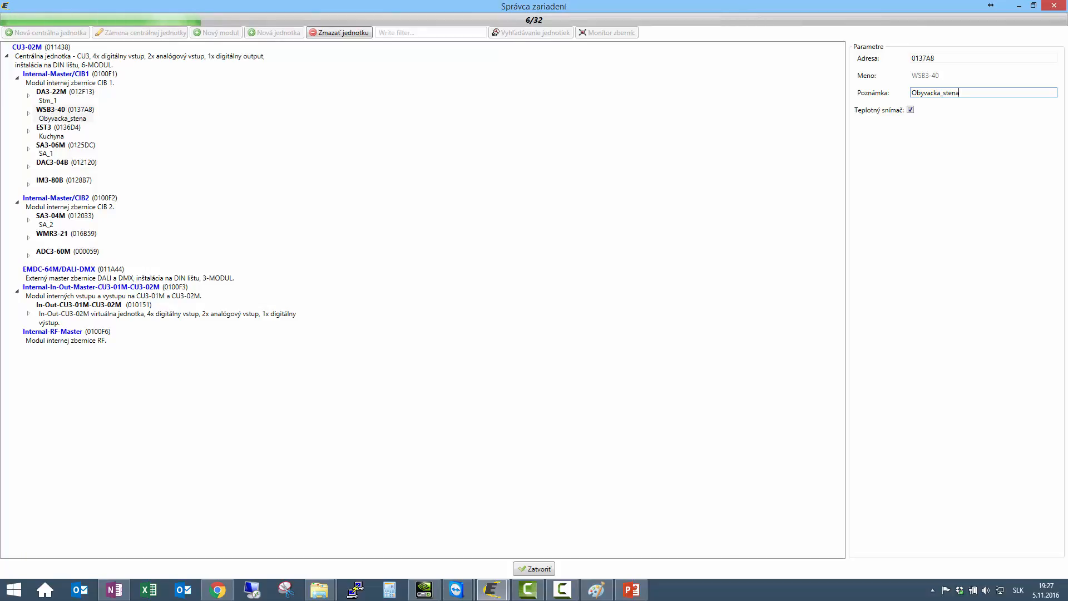
pyautogui.press('F10')
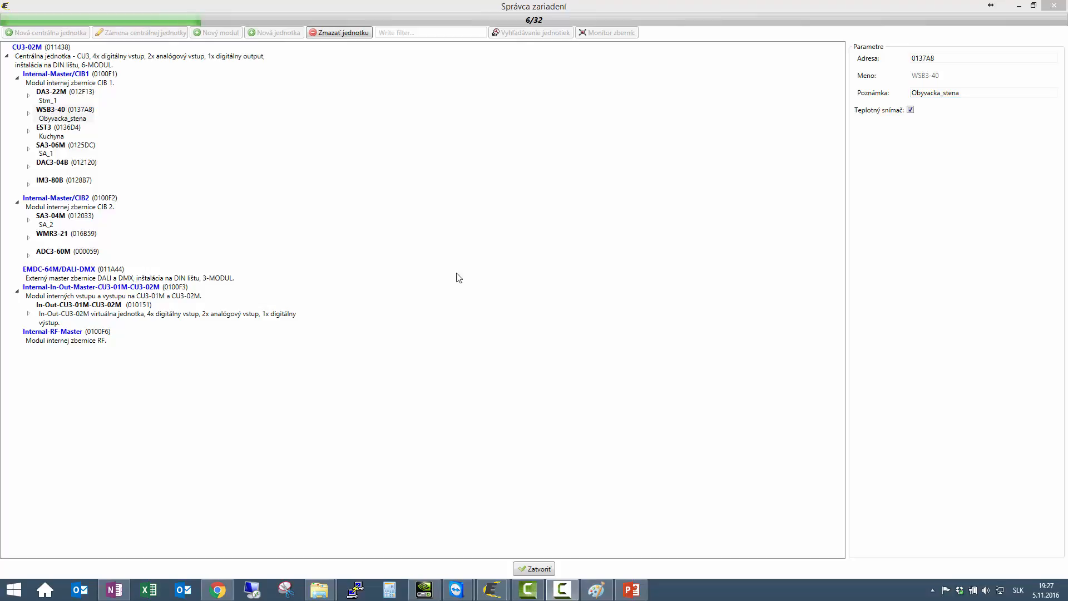
# Extend the note of the DA3-22M unit's OUT2 output to OUT2_Sv_Obyvacka.
pyautogui.click(28, 95)
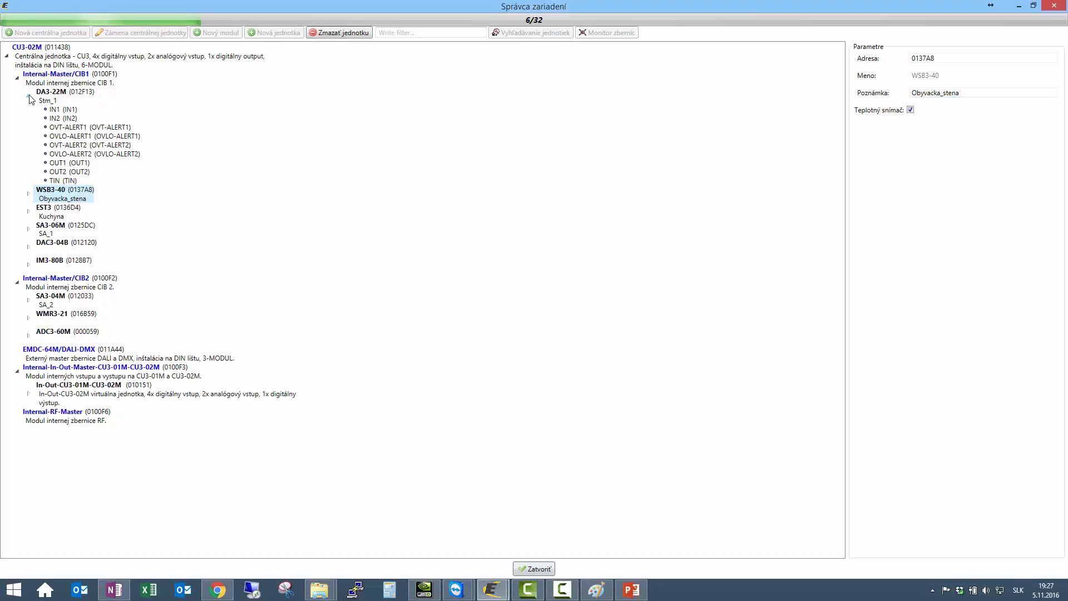
pyautogui.click(66, 173)
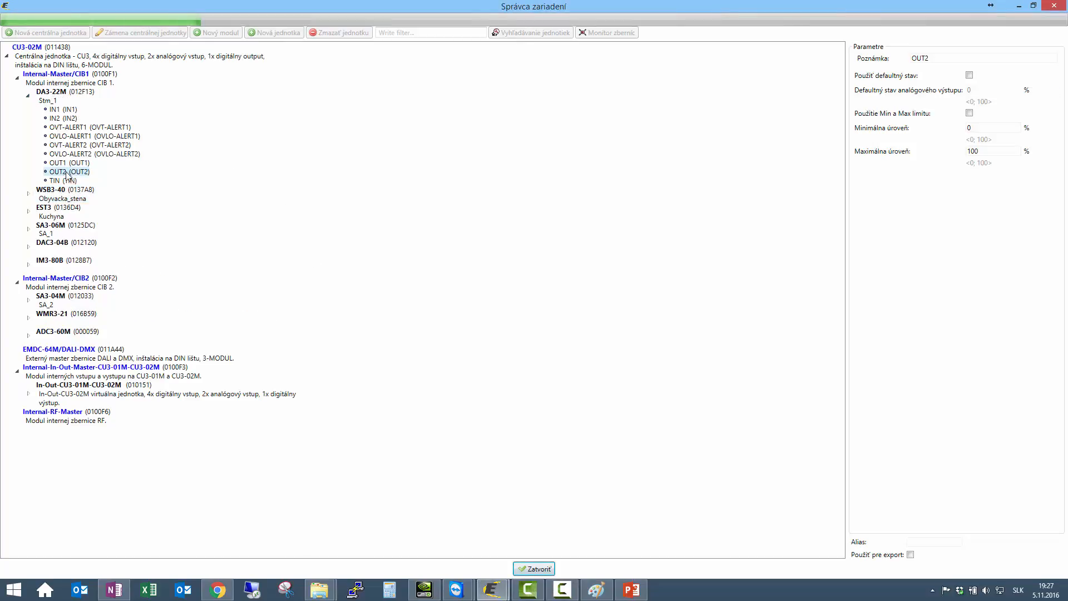
pyautogui.click(941, 58)
pyautogui.write('_')
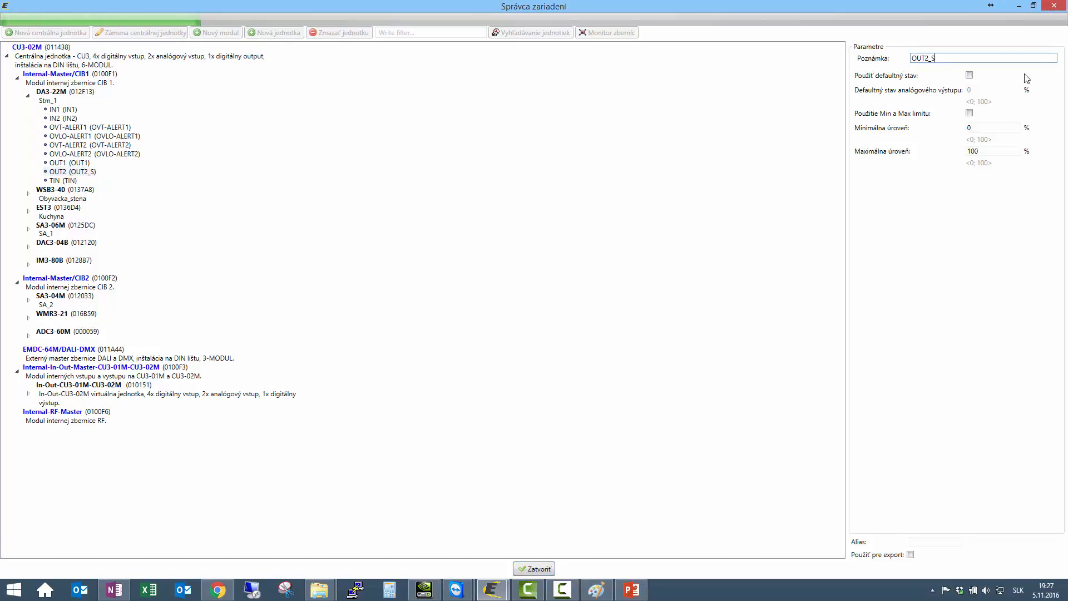
pyautogui.write('Sv_Obyvacka')
# Remove the OUT2_ prefix from the OUT2 output's note so it reads Sv_Obyvacka.
pyautogui.moveTo(976, 58); pyautogui.dragTo(878, 67)
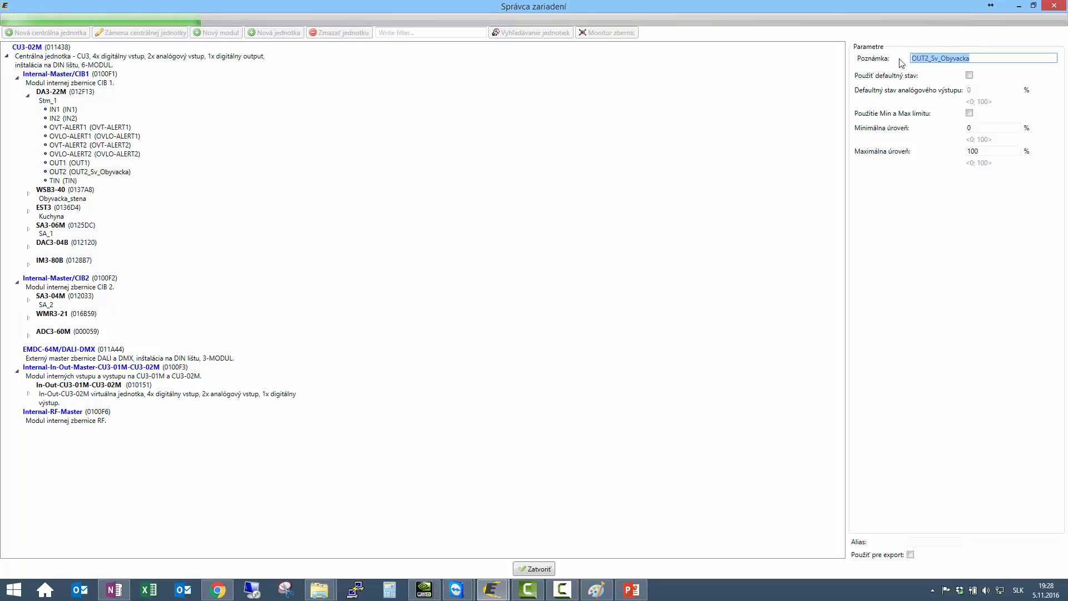
pyautogui.click(929, 59)
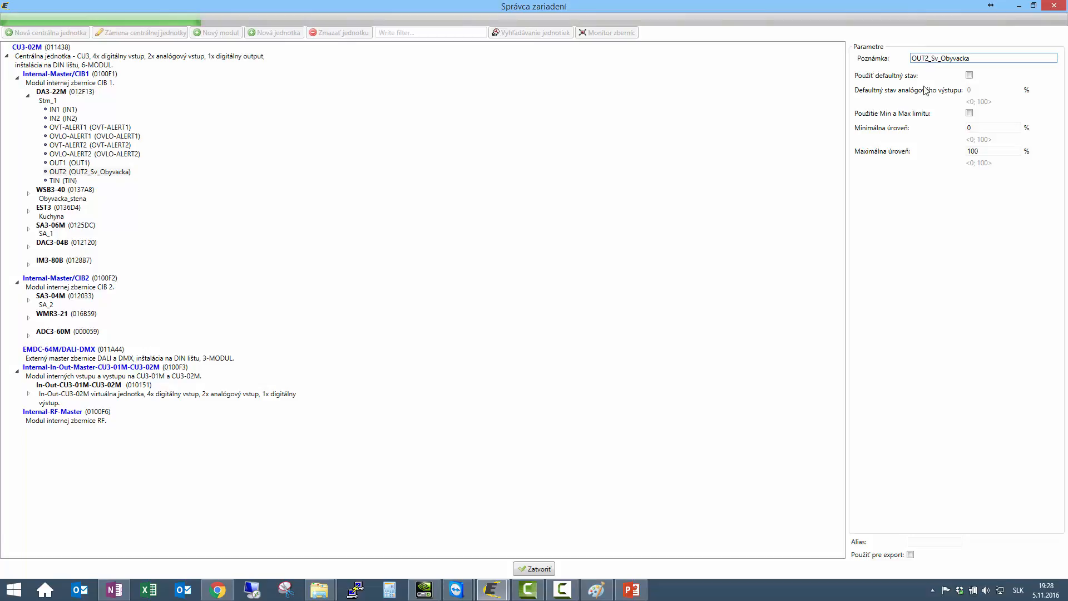
pyautogui.press('BackSpace')
pyautogui.press('BackSpace')
pyautogui.press('BackSpace')
pyautogui.press('BackSpace')
pyautogui.press('BackSpace')
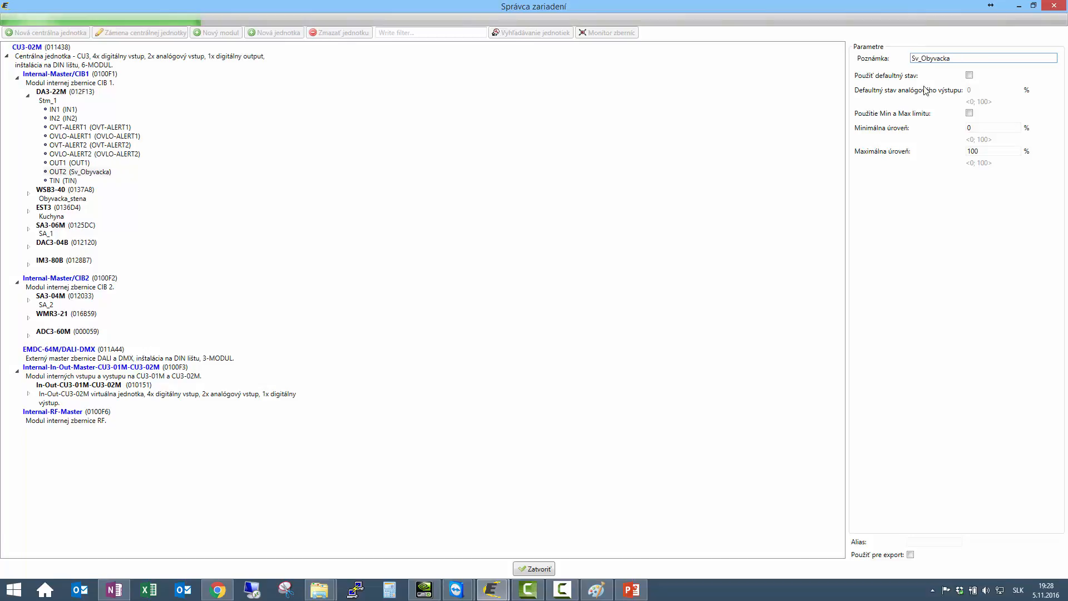
# Copy the OUT2 output's note Sv_Obyvacka into its alias and mark the output for export.
pyautogui.doubleClick(964, 57)
pyautogui.hotkey('ctrl', 'c')
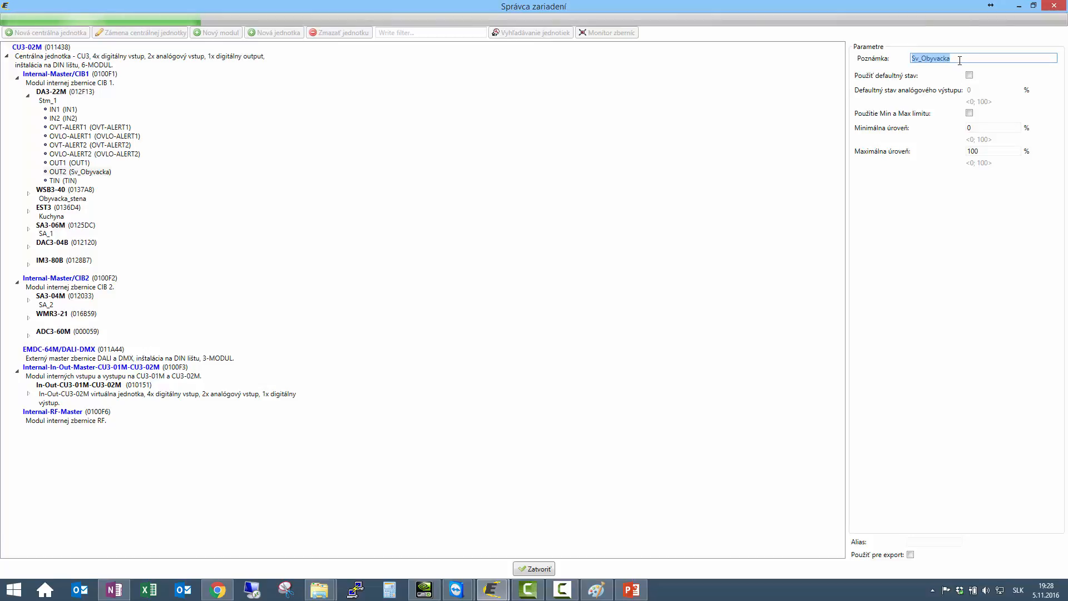
pyautogui.click(926, 542)
pyautogui.hotkey('ctrl', 'v')
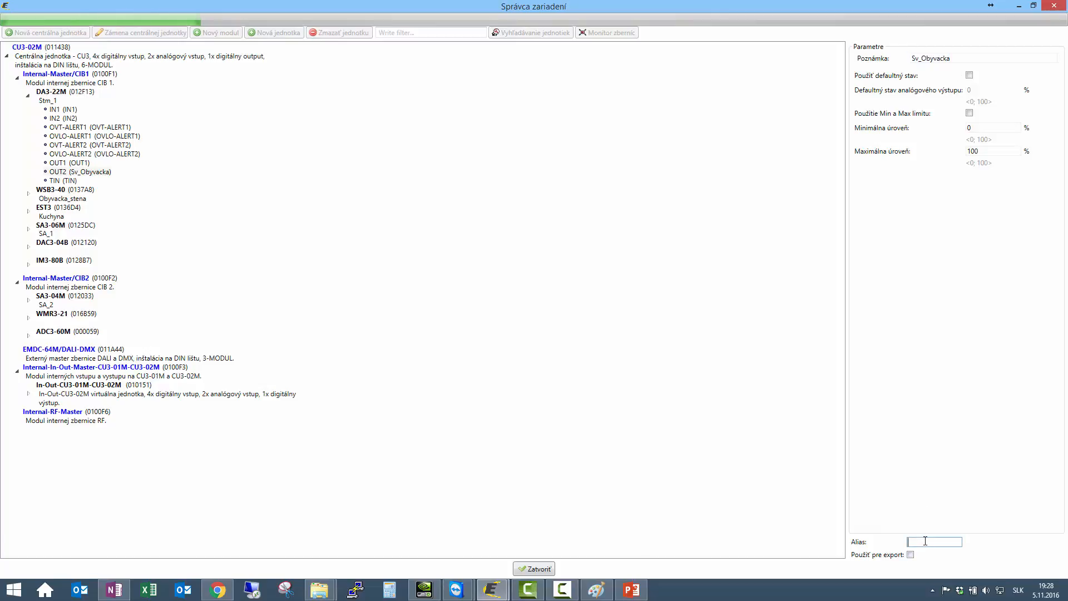
pyautogui.click(910, 554)
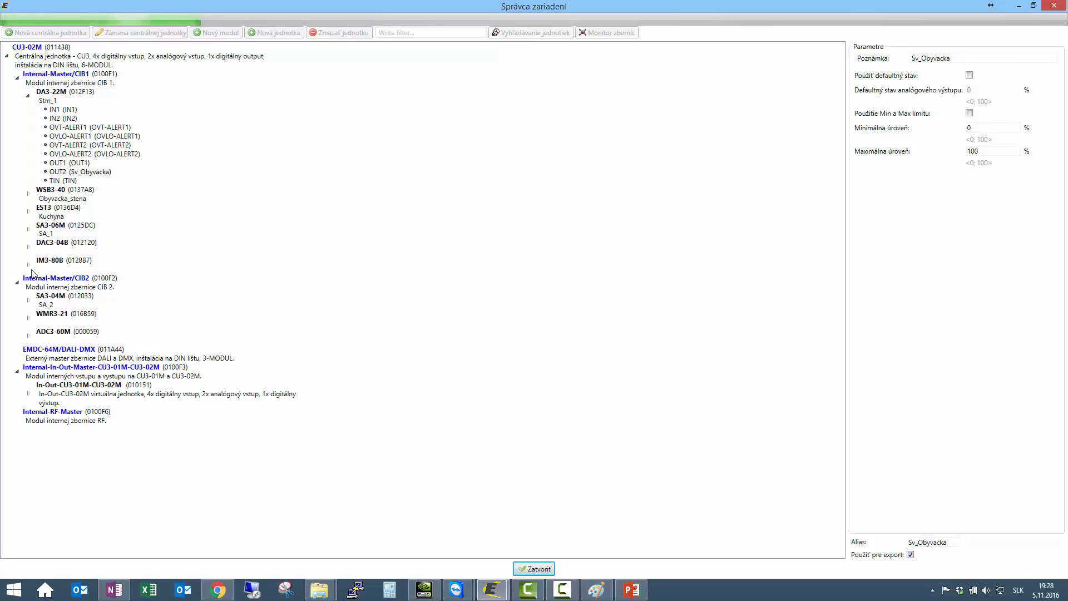
# Set the note of the SA3-06M unit's RE1 output to Sv_Detska_izba.
pyautogui.click(29, 230)
pyautogui.click(62, 243)
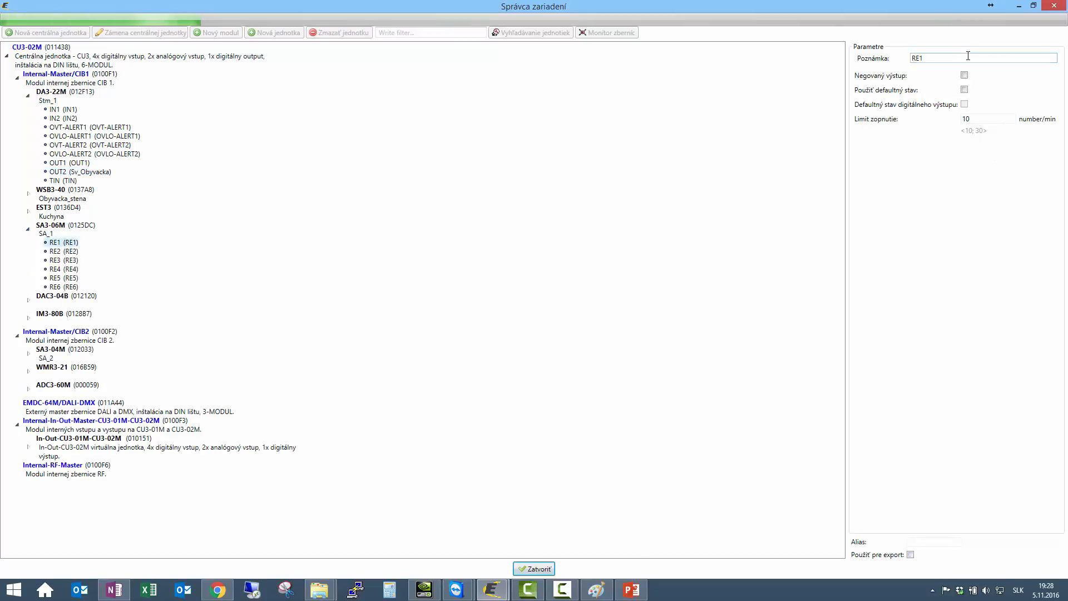
pyautogui.click(933, 59)
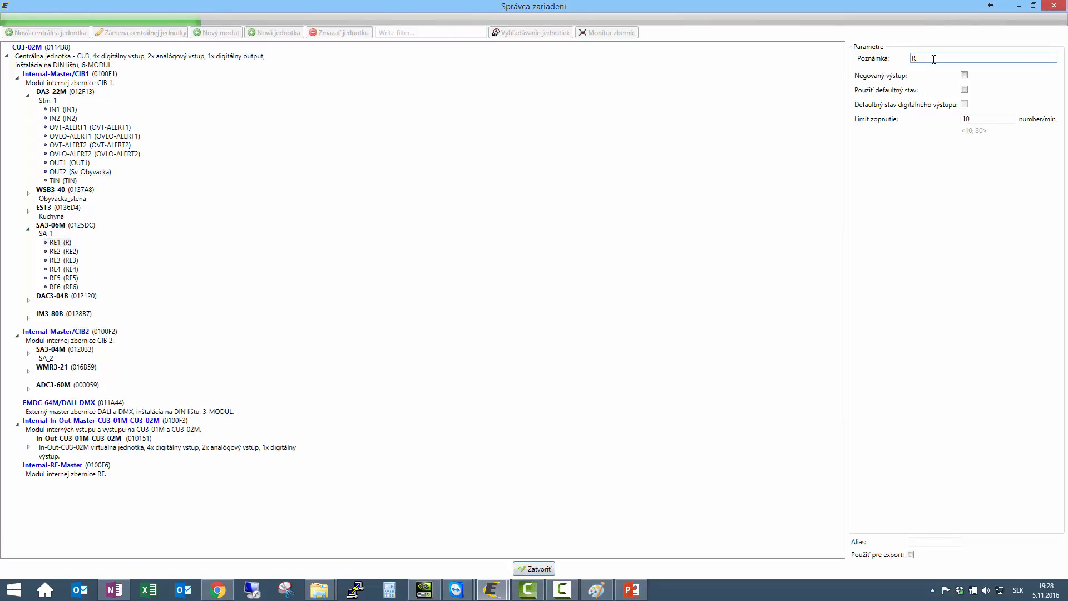
pyautogui.press('BackSpace')
pyautogui.write('Sv_Detska_izba')
# Copy the RE1 output's note Sv_Detska_izba into its alias and mark the output for export.
pyautogui.hotkey('ctrl', 'a')
pyautogui.hotkey('ctrl', 'c')
pyautogui.click(948, 541)
pyautogui.hotkey('ctrl', 'v')
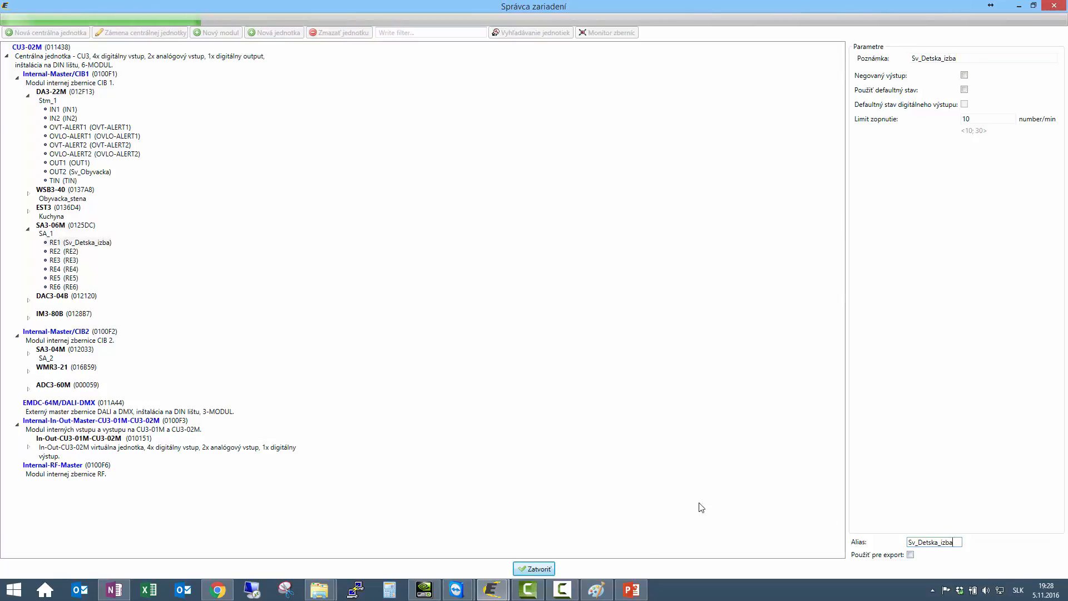
pyautogui.click(911, 554)
# Extend the note of the SA3-06M unit's RE2 output to RE2_Sv_Spalna.
pyautogui.click(60, 251)
pyautogui.click(952, 57)
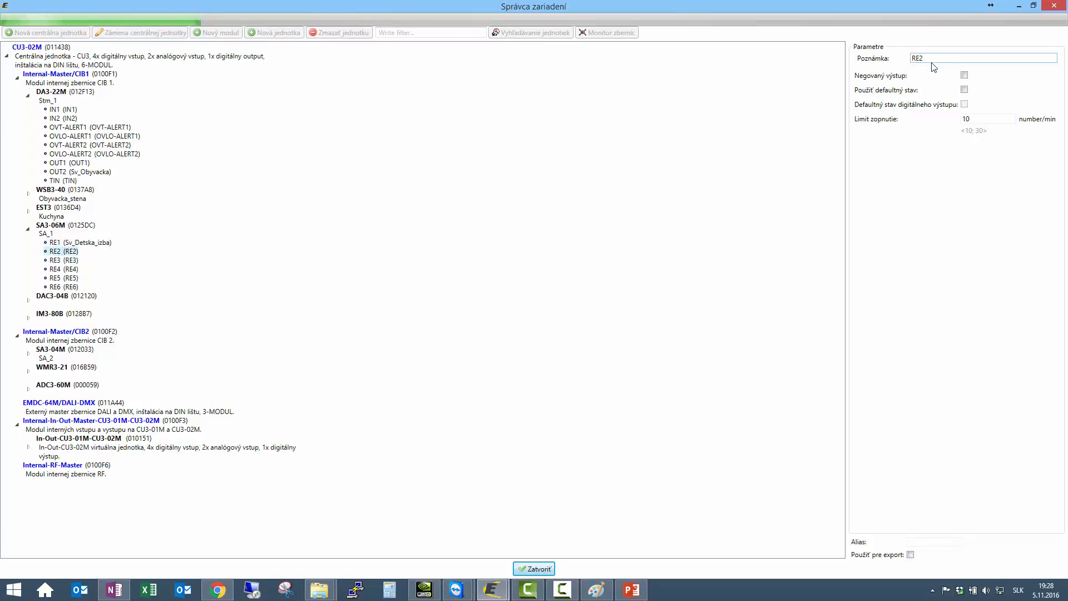
pyautogui.write('_')
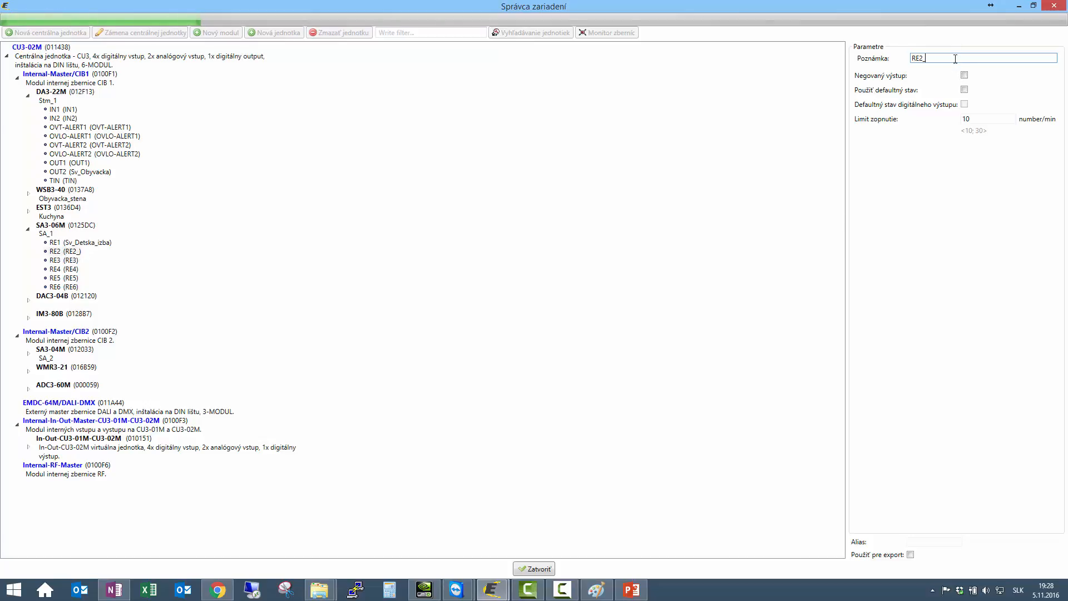
pyautogui.write('Sv_Spalna')
# Set the RE2 output's alias to RE2_Sv_Spalna and mark the output for export.
pyautogui.click(935, 542)
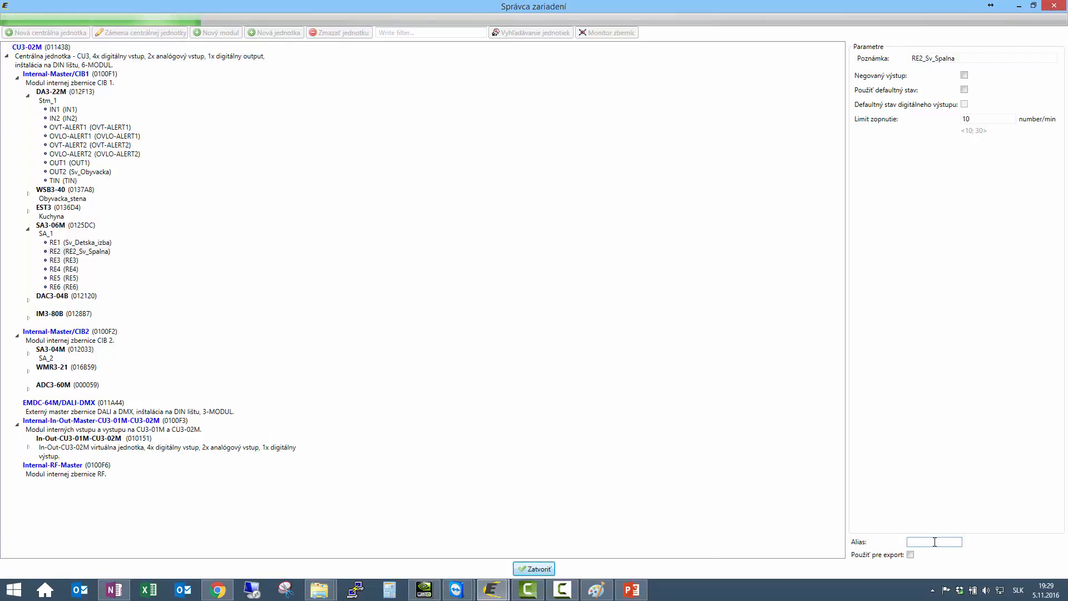
pyautogui.write('RE2_Sv_Spalna')
pyautogui.click(910, 555)
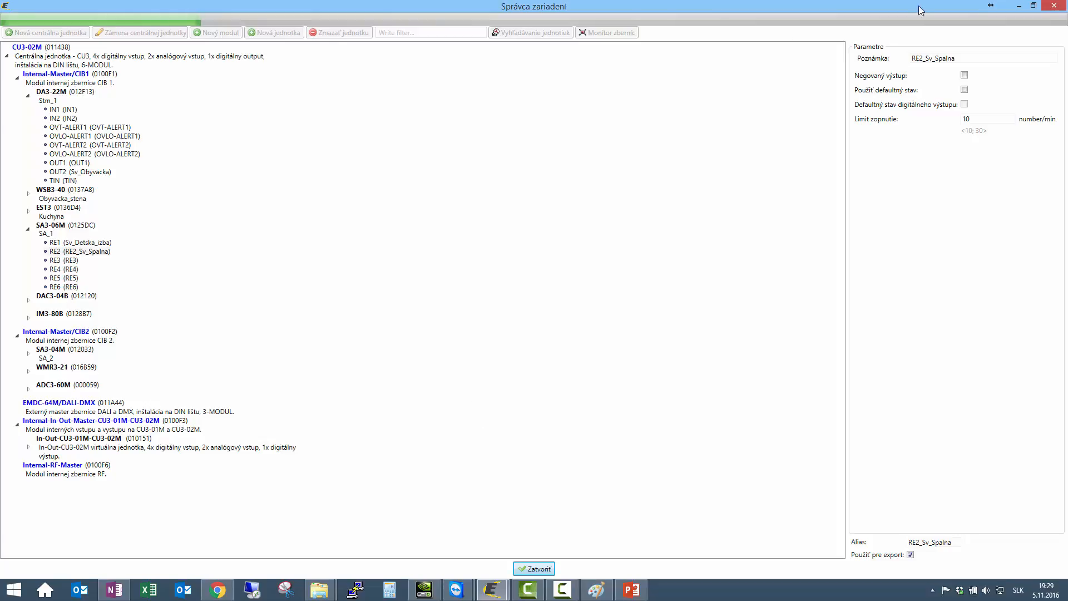
# Close the device manager and save the project to the central unit.
pyautogui.click(1034, 6)
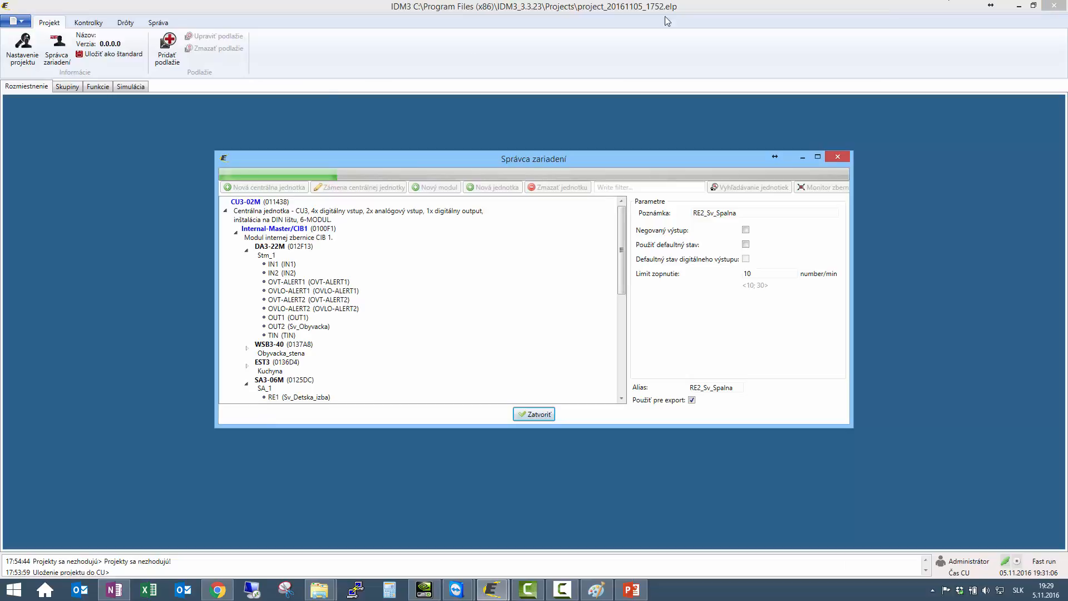
pyautogui.click(839, 158)
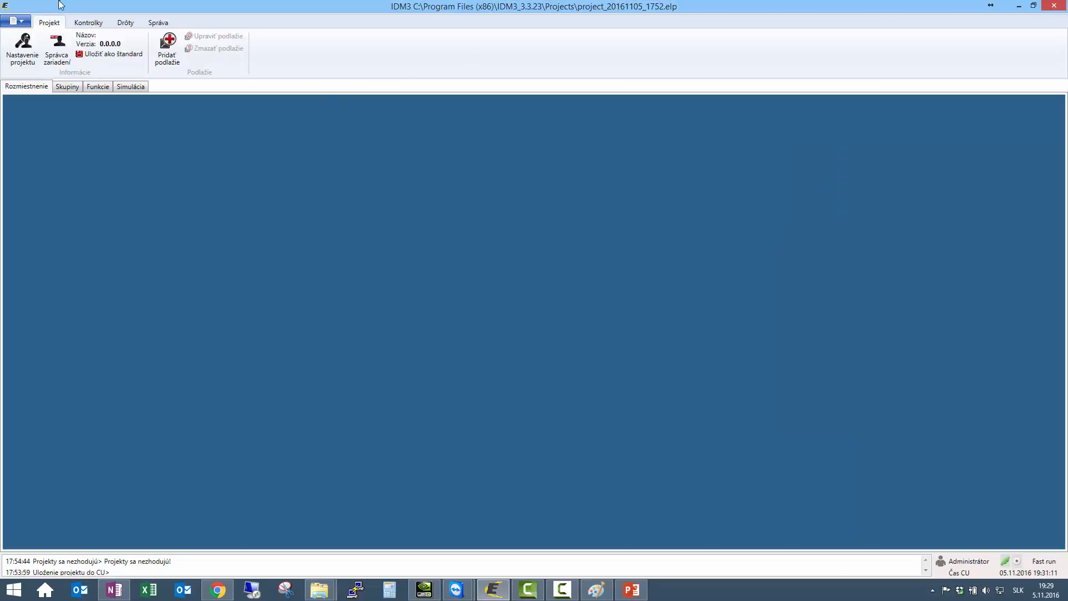
pyautogui.click(16, 22)
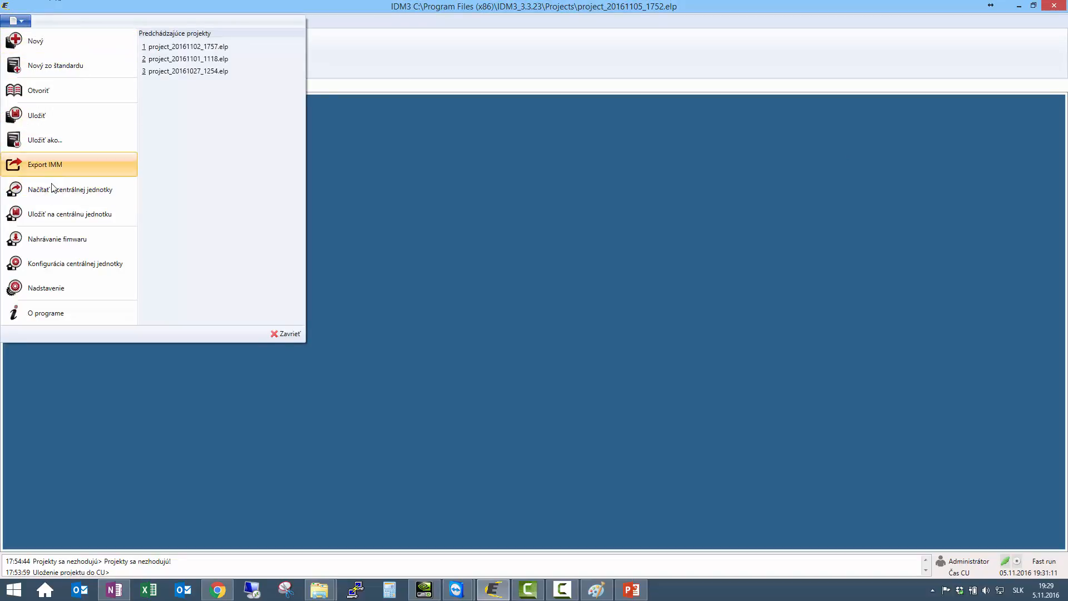
pyautogui.click(65, 216)
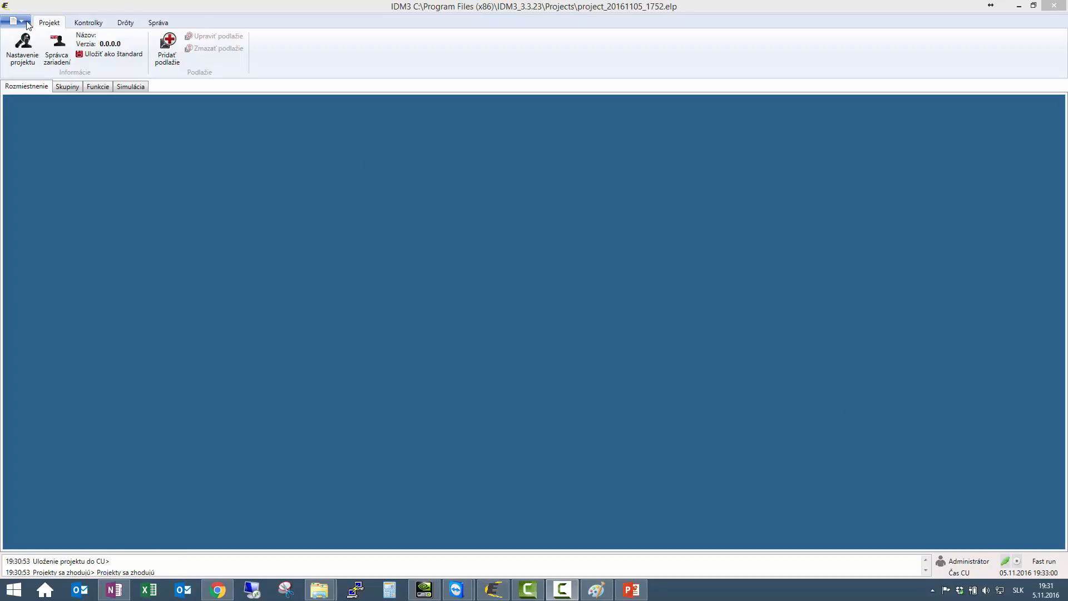
# Try to place a Light control on the empty layout.
pyautogui.click(85, 22)
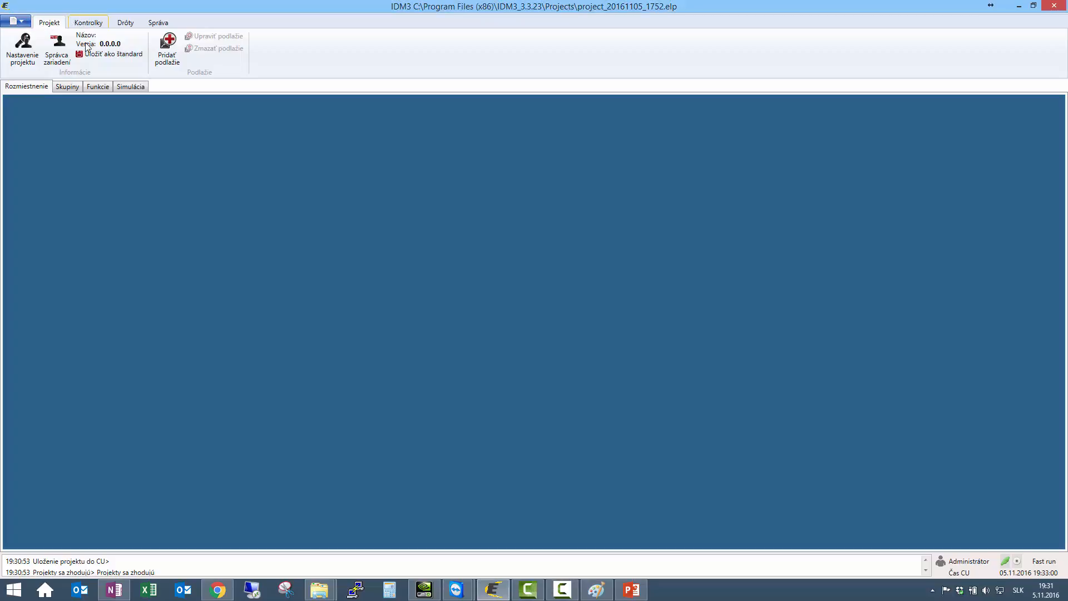
pyautogui.click(108, 56)
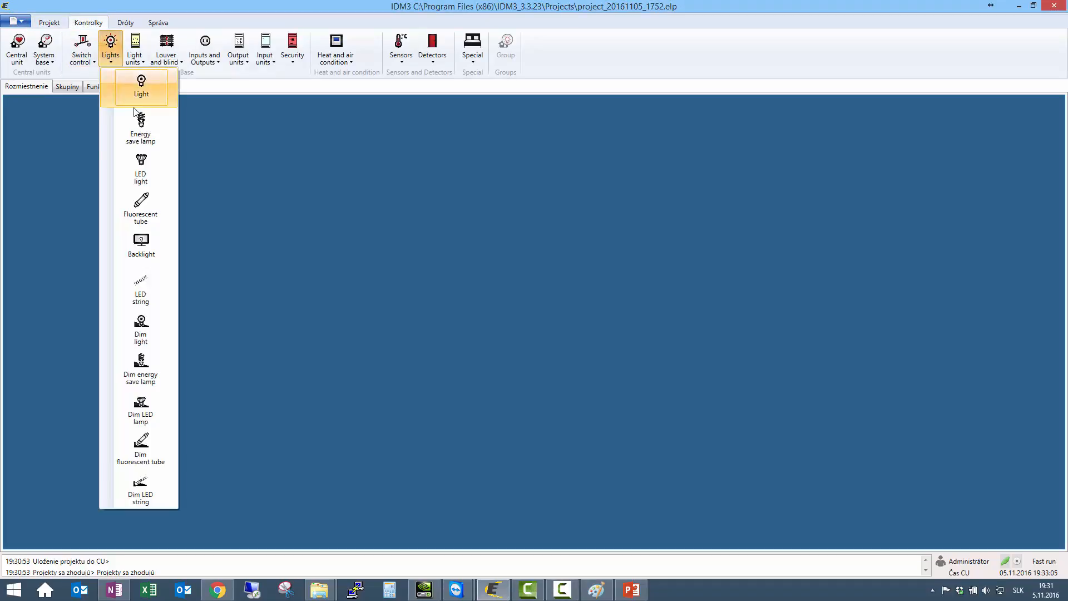
pyautogui.moveTo(111, 83); pyautogui.dragTo(282, 208)
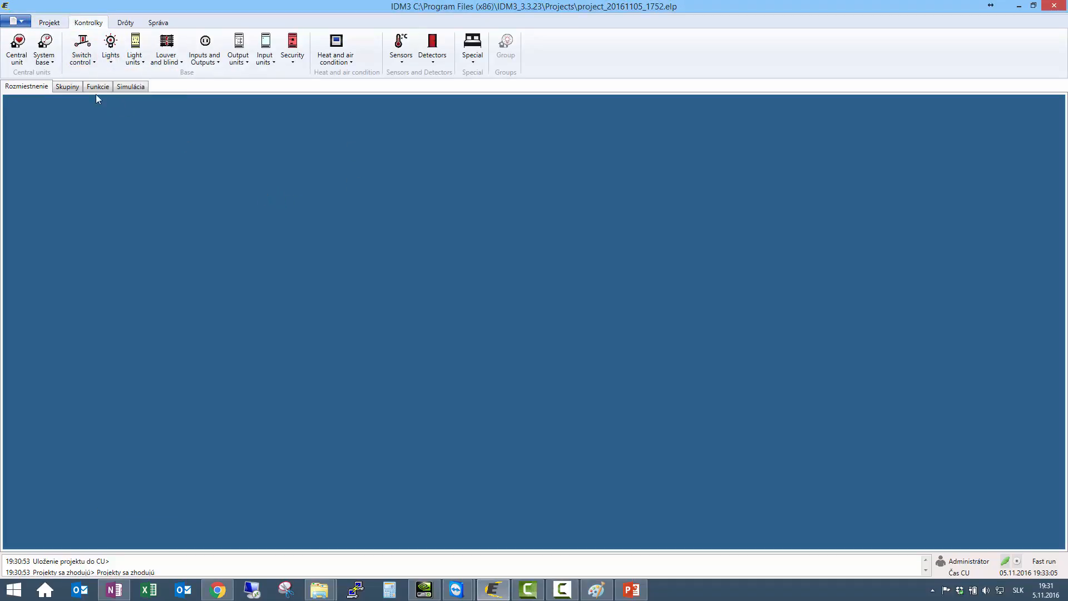
# Add a new floor named Svetla to the project without a background image.
pyautogui.click(45, 23)
pyautogui.click(167, 48)
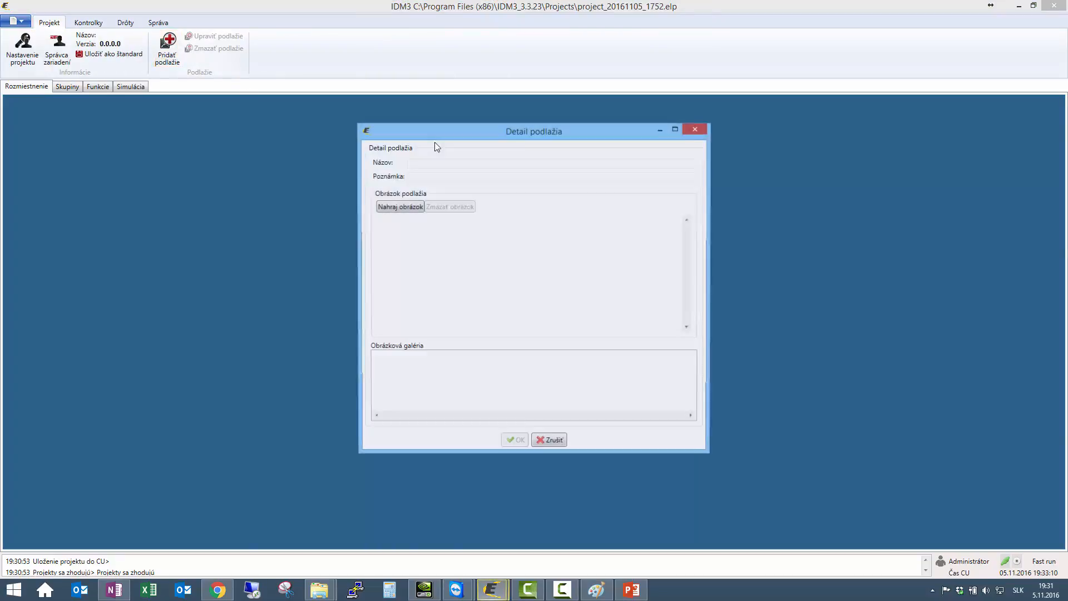
pyautogui.click(431, 161)
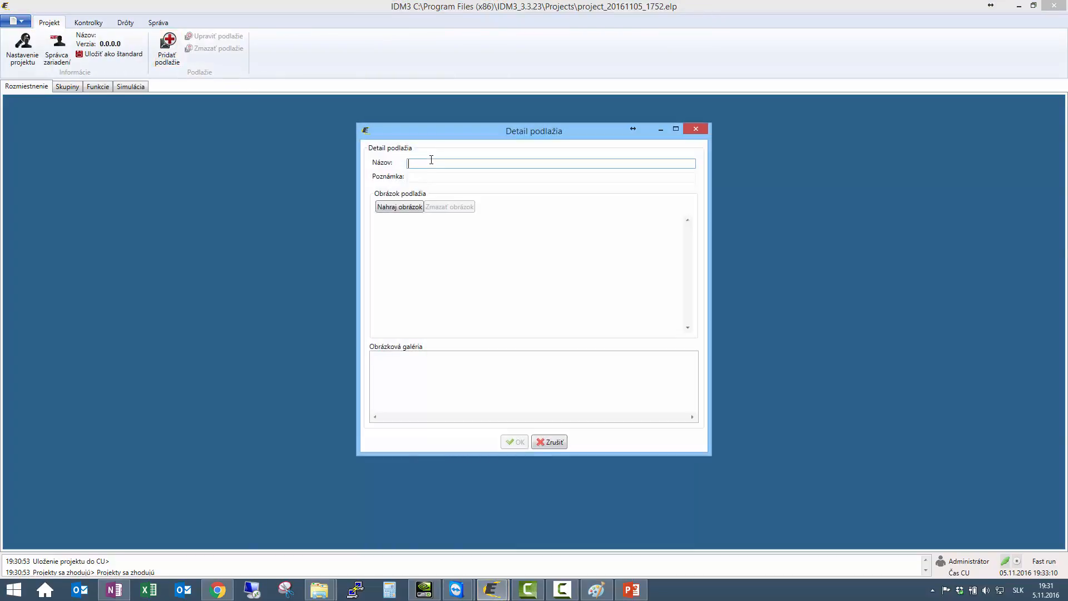
pyautogui.write('Svetla')
pyautogui.click(514, 442)
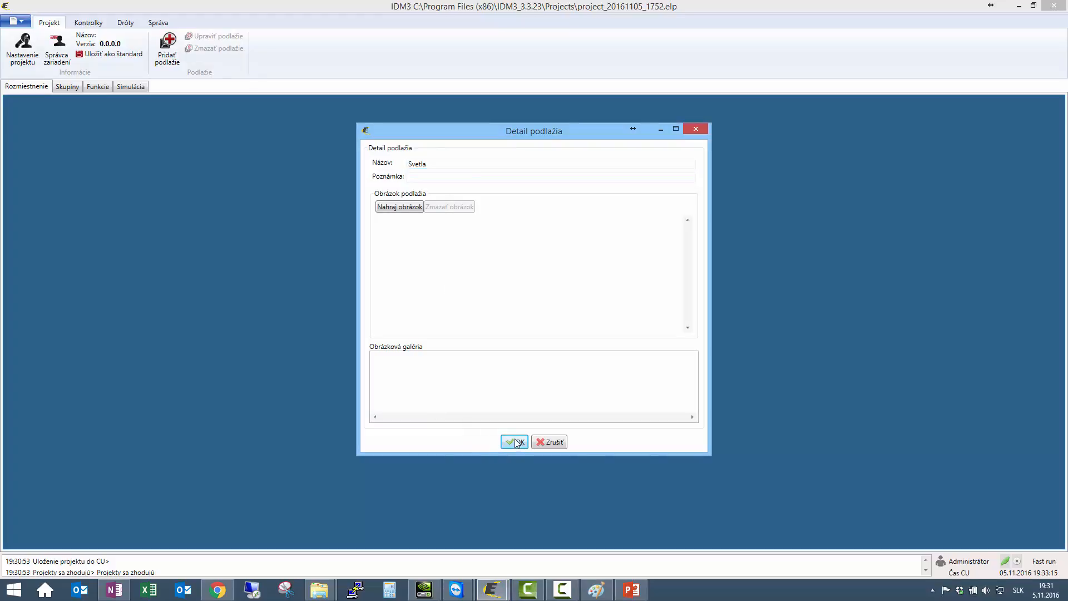
# Place a Light control on the Svetla floor, assign it to the RE1 output Sv_Detska_izba and move it to the middle of the layout.
pyautogui.click(89, 22)
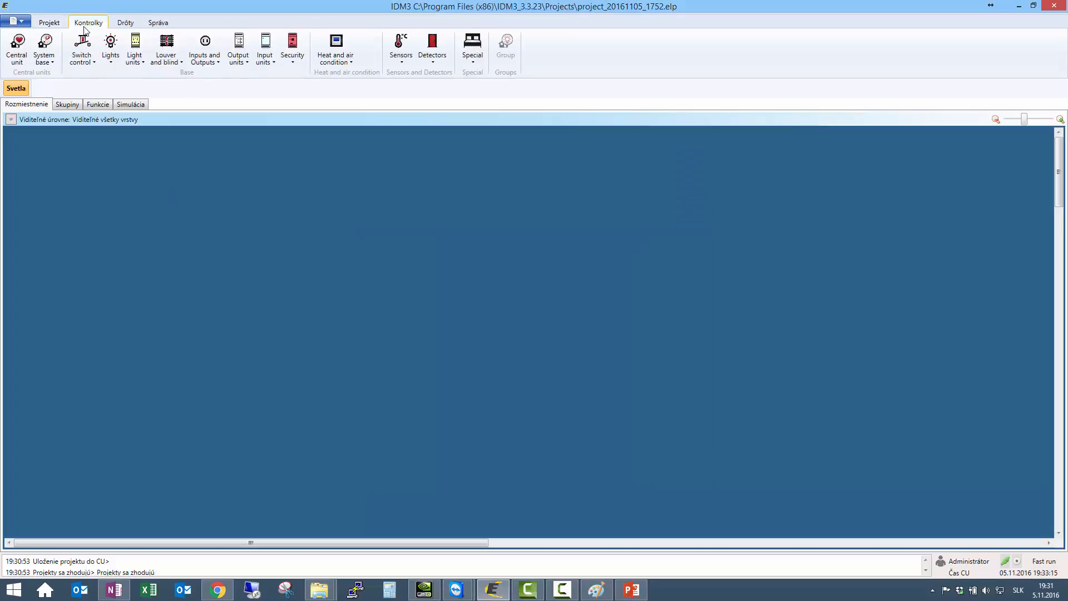
pyautogui.click(110, 47)
pyautogui.moveTo(143, 98); pyautogui.dragTo(153, 236)
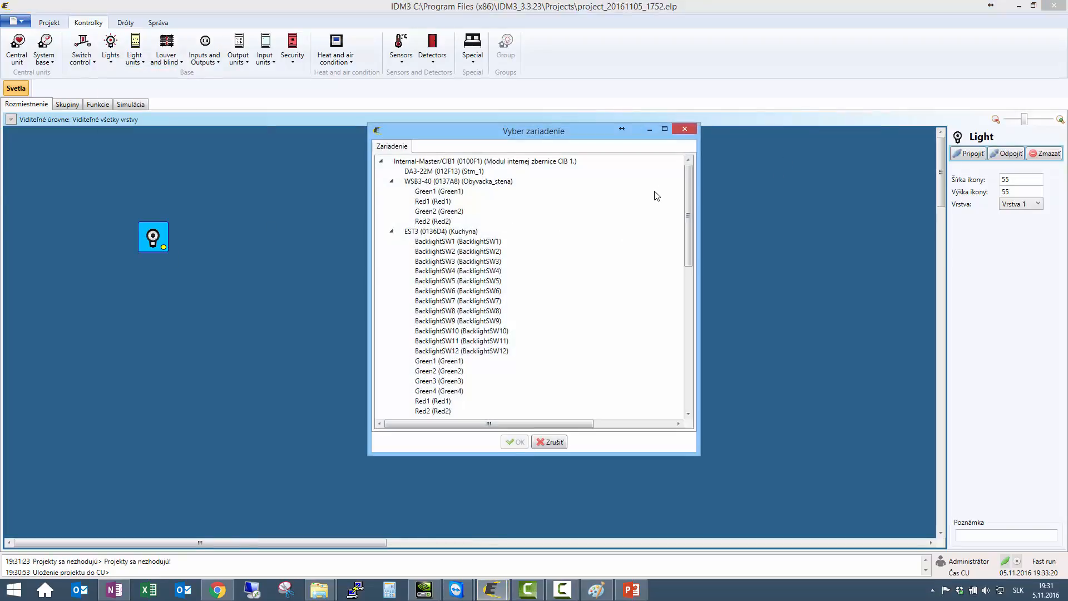
pyautogui.moveTo(688, 202); pyautogui.dragTo(694, 307)
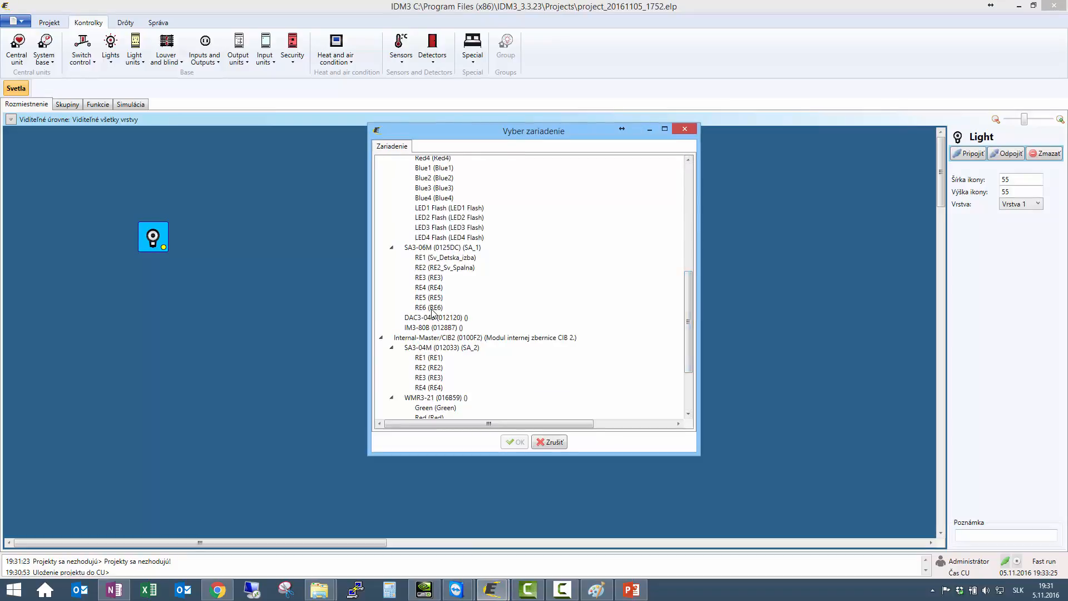
pyautogui.doubleClick(434, 258)
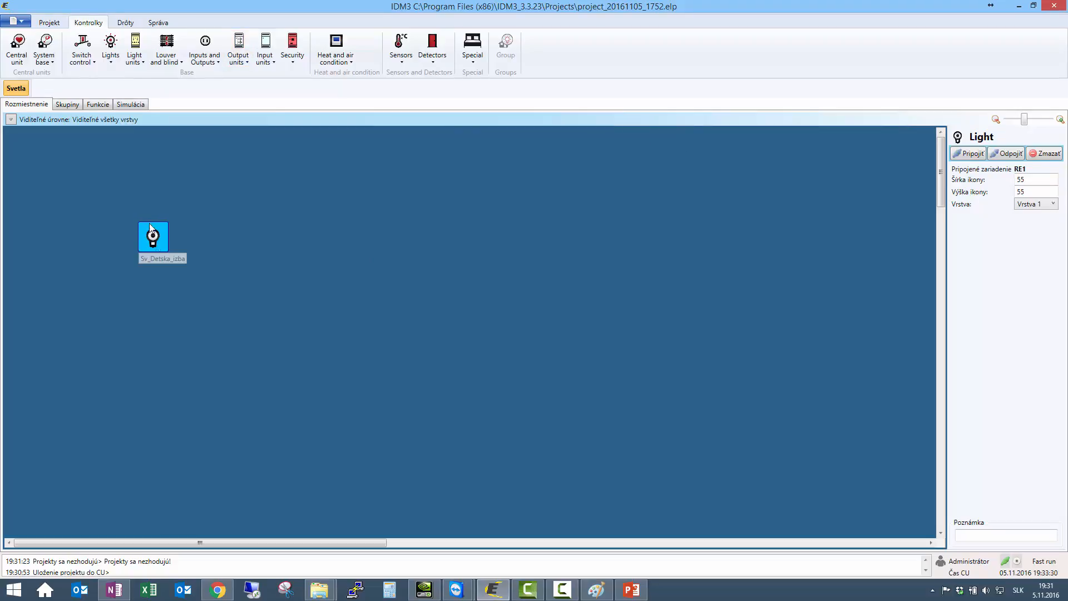
pyautogui.moveTo(149, 223); pyautogui.dragTo(557, 262)
# Place a WSBx-40 switch control, assign it to the WSB3-40 unit Obyvacka_stena and position it level with the light.
pyautogui.click(87, 55)
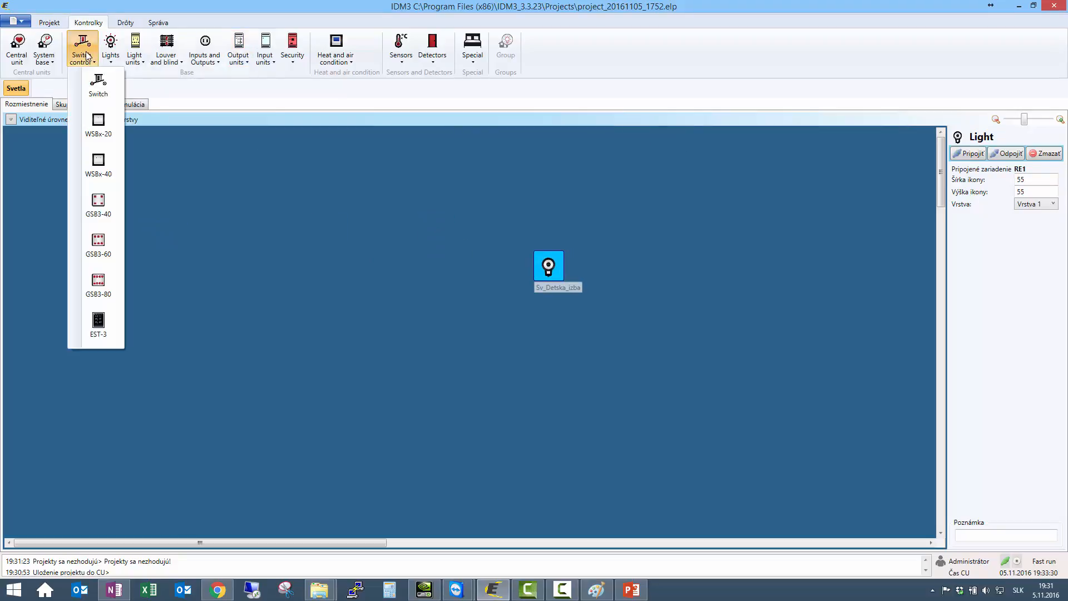
pyautogui.click(98, 162)
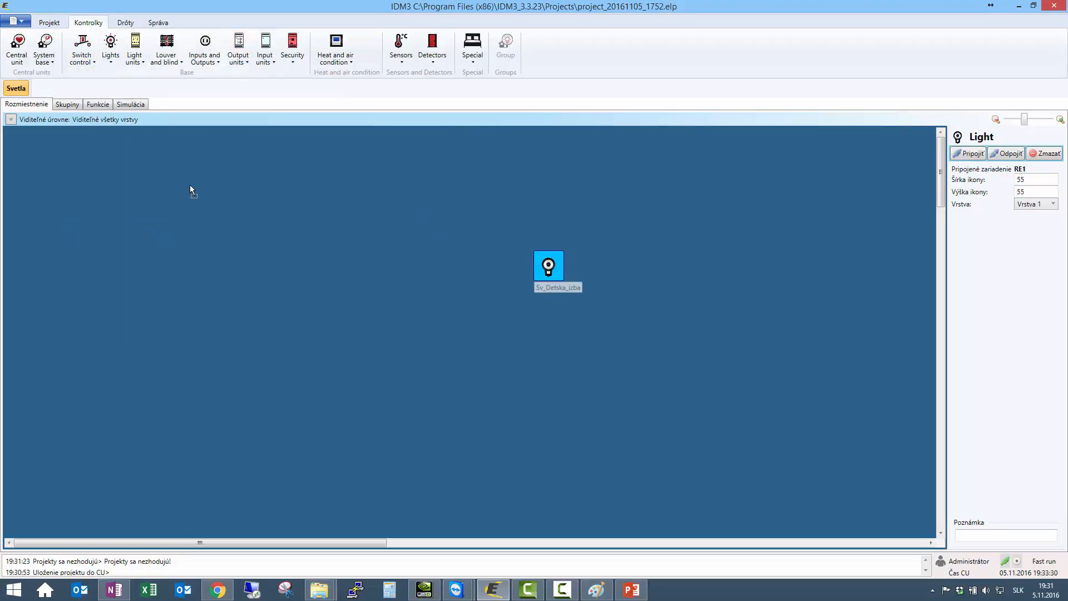
pyautogui.click(192, 188)
pyautogui.doubleClick(209, 206)
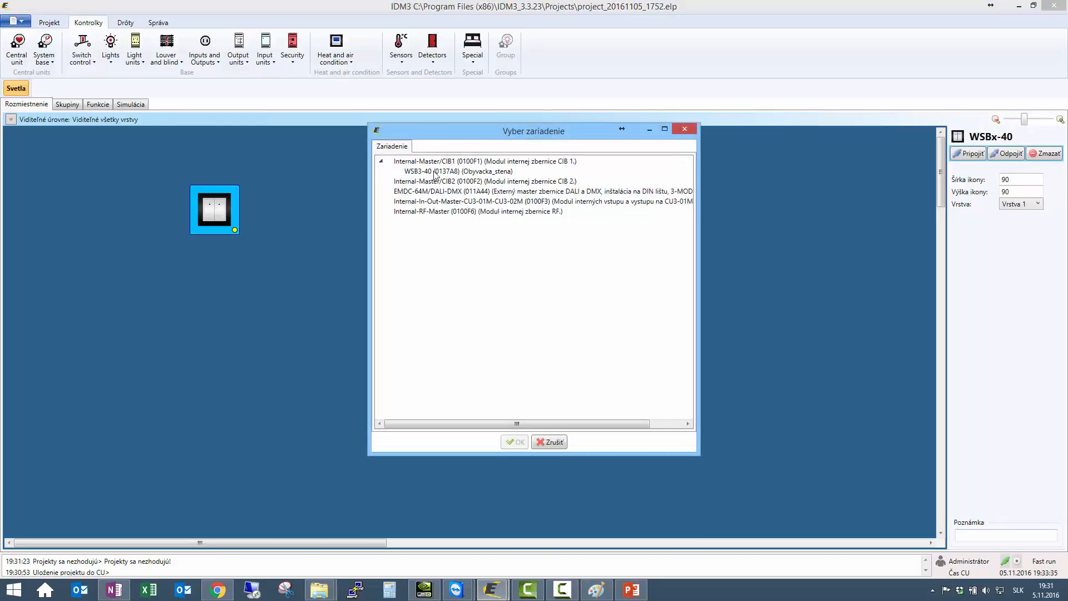
pyautogui.doubleClick(457, 172)
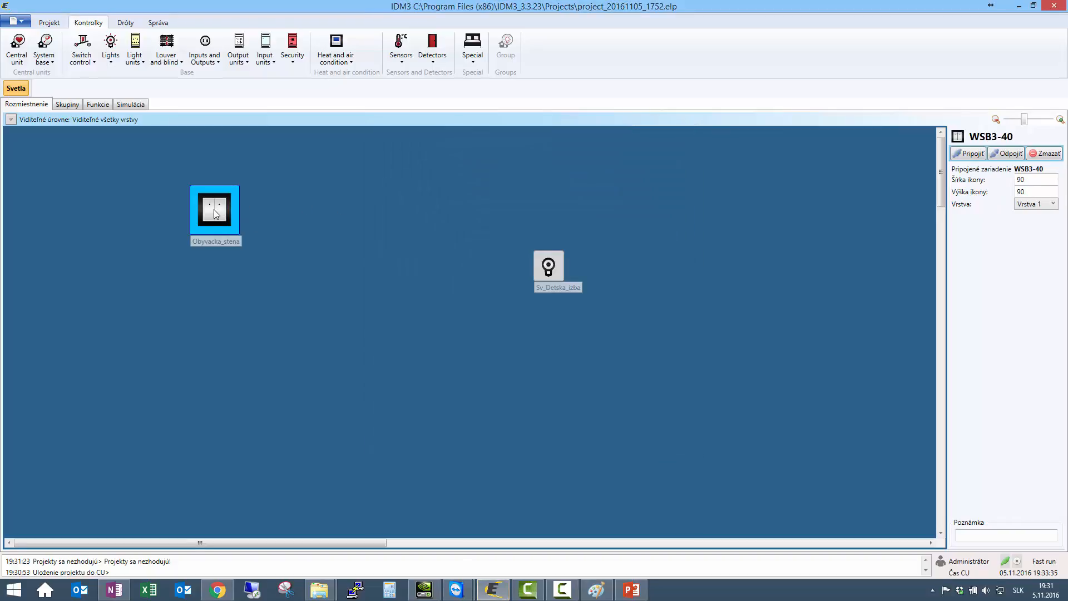
pyautogui.moveTo(214, 209); pyautogui.dragTo(195, 265)
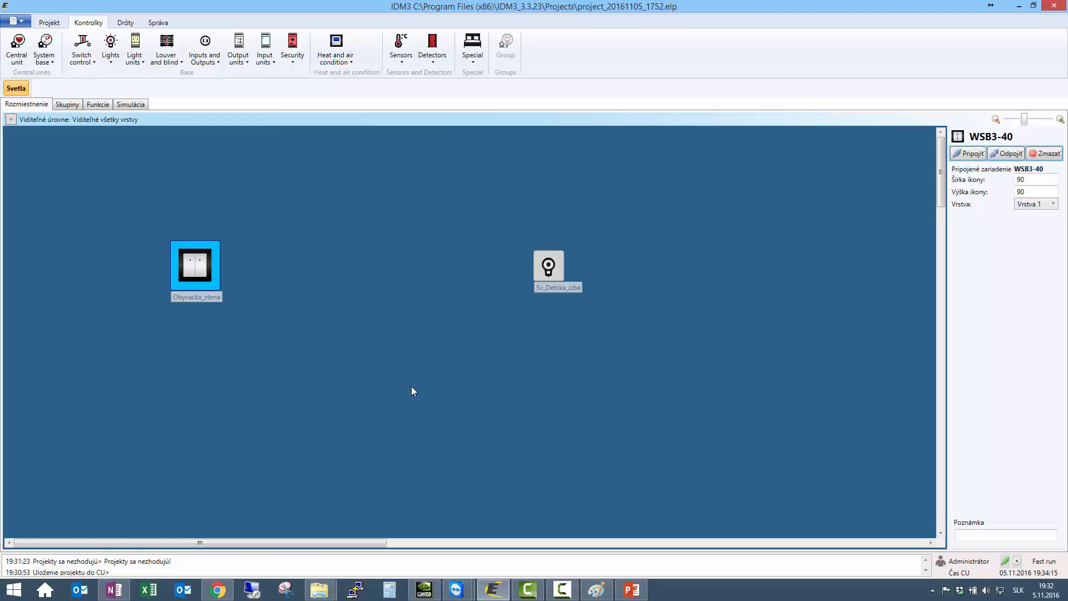
# Reopen the device manager and expand the DA3-22M unit to show its inputs and outputs.
pyautogui.click(49, 22)
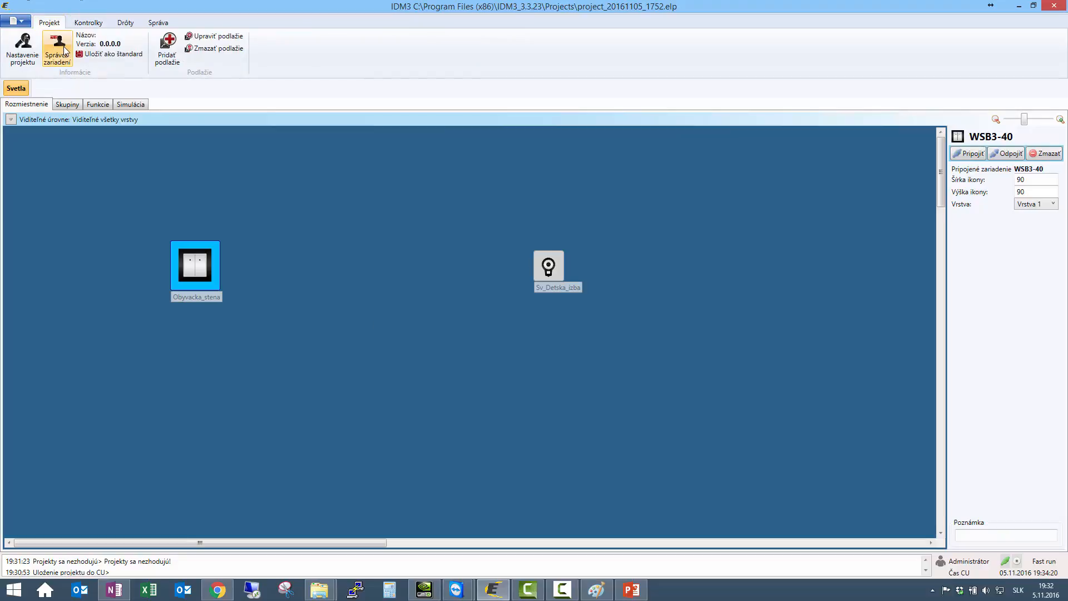
pyautogui.click(57, 50)
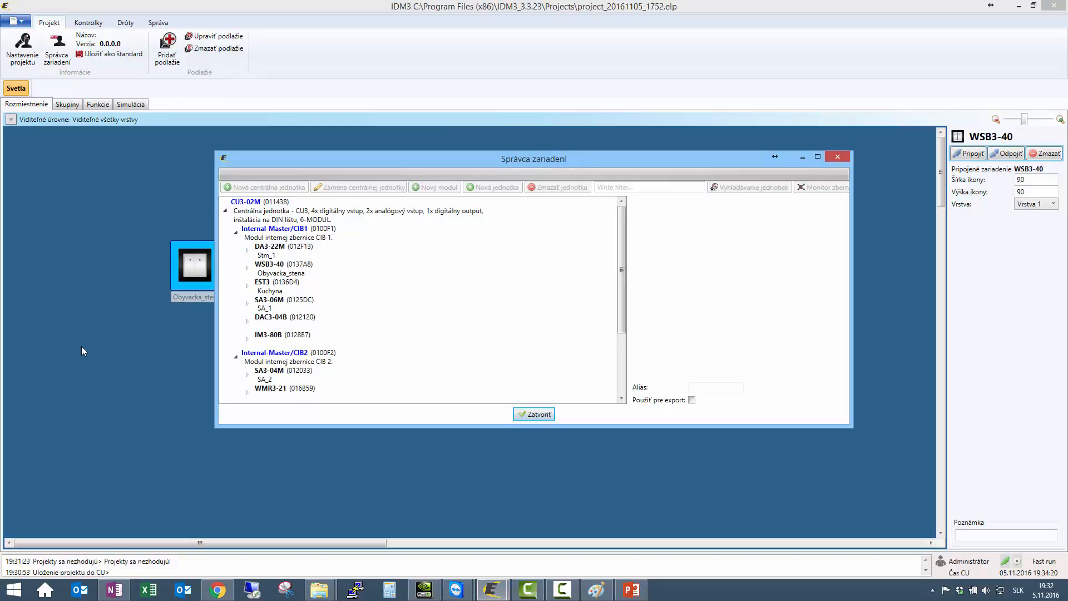
pyautogui.click(246, 250)
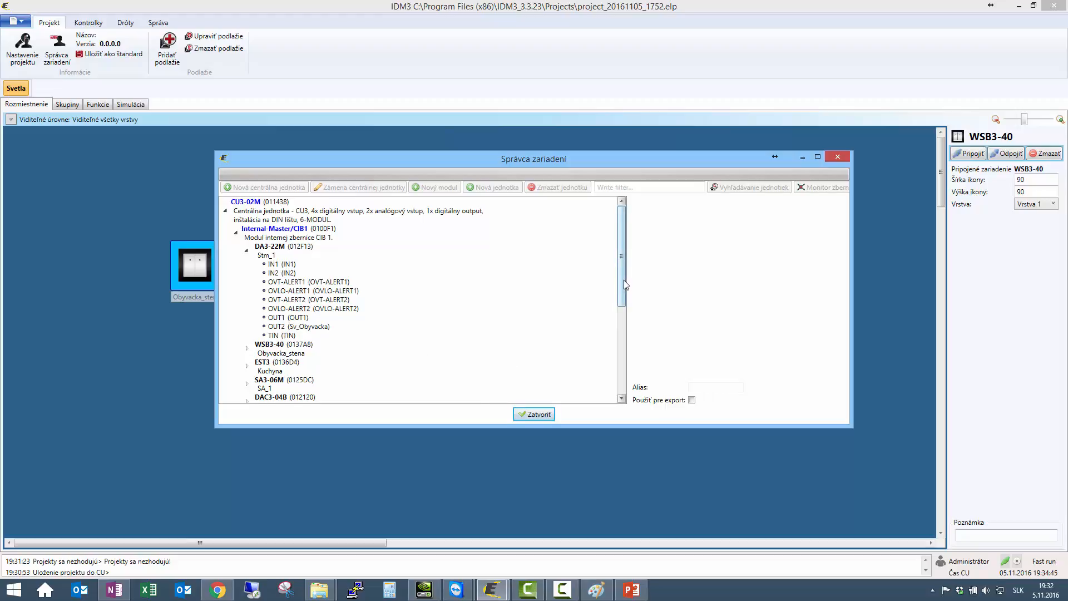
pyautogui.scroll(-3, 624, 279)
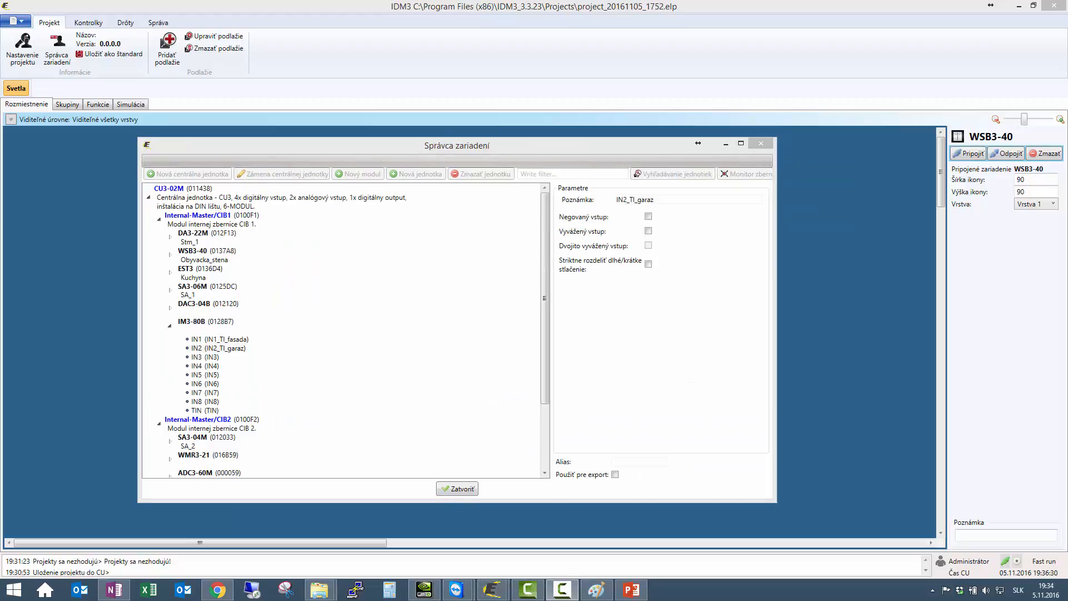
# Extend the note of the IM3-80B unit's IN3 input with terasa, following the IN1 and IN2 naming pattern, and close the device manager.
pyautogui.click(210, 357)
pyautogui.click(657, 201)
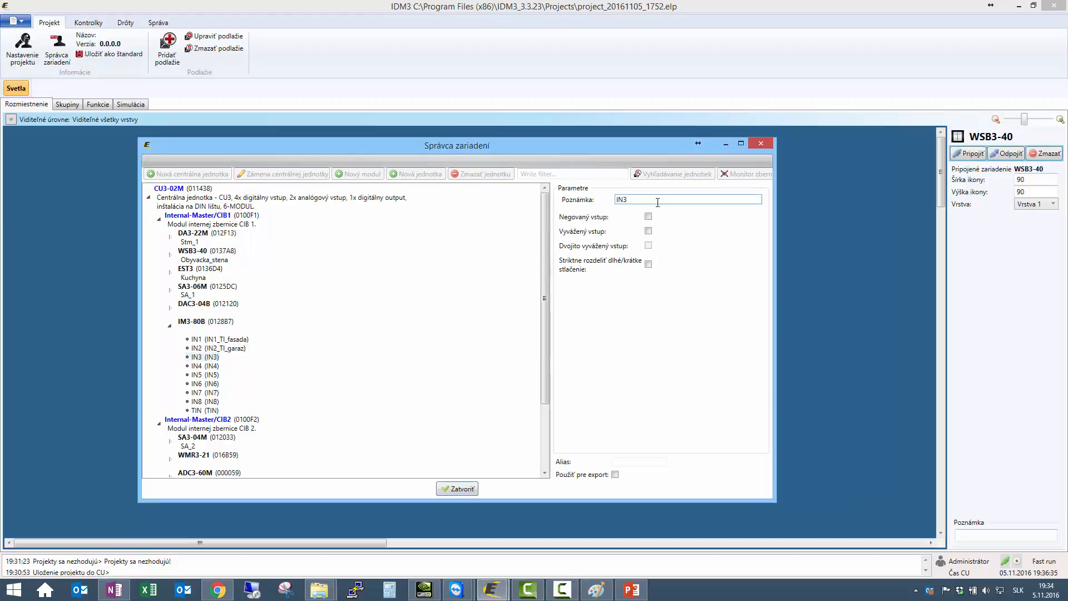
pyautogui.write('_T')
pyautogui.write('terasa')
pyautogui.click(459, 489)
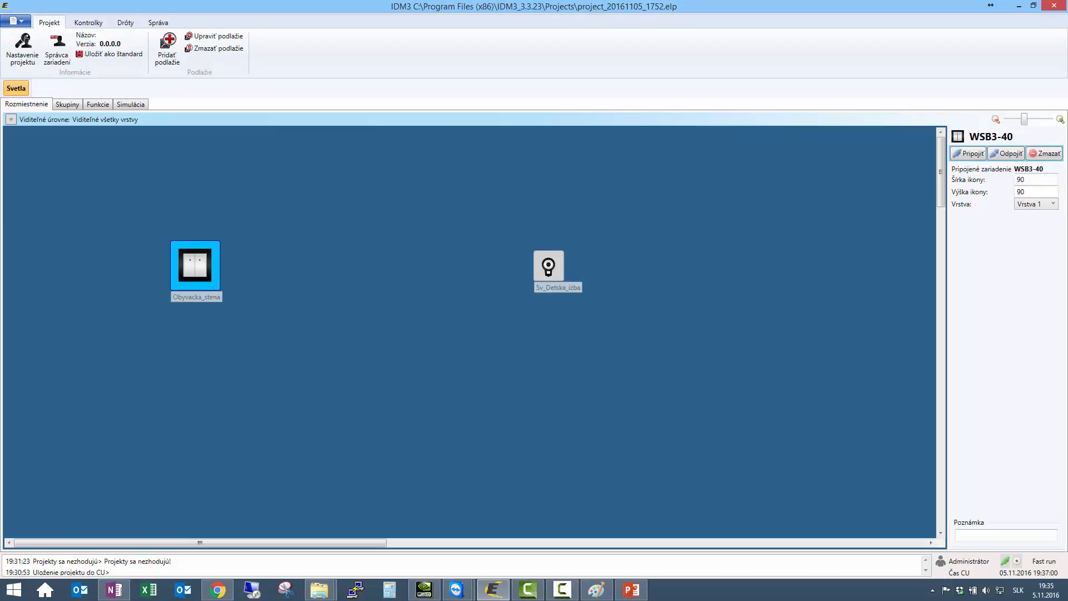